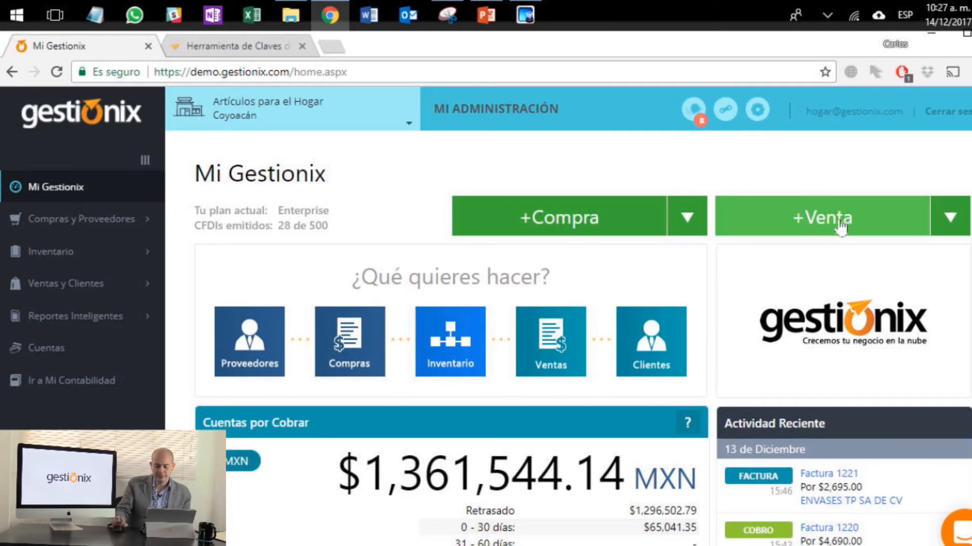
Step: Start a new invoiced sale with the CFDI type left as Factura
left_click(814, 229)
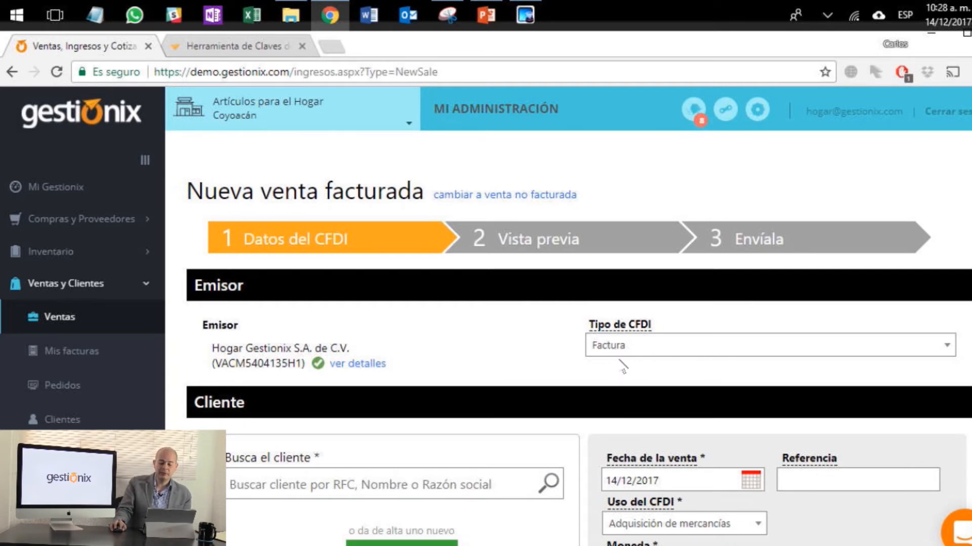
left_click(707, 353)
left_click(719, 334)
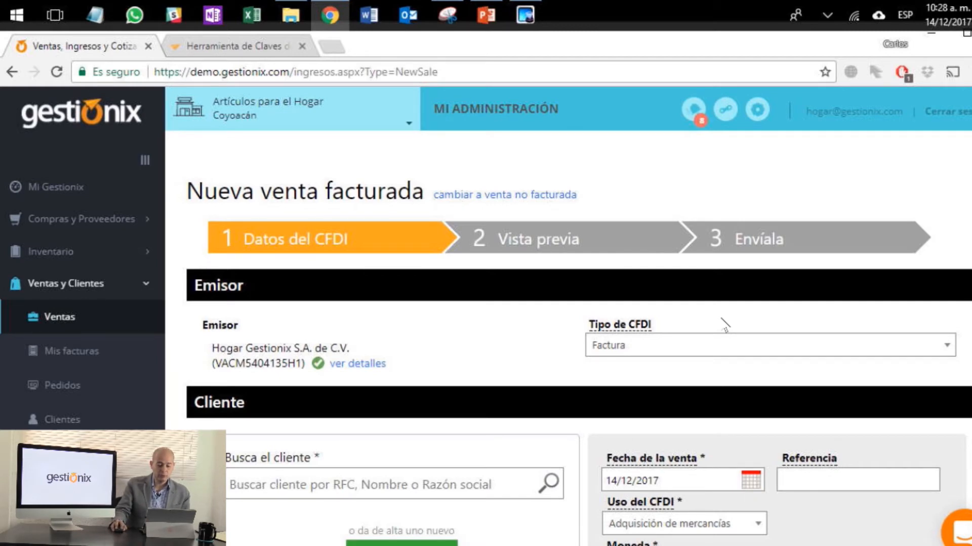
Step: Select ENVASES TP SA DE CV as the customer and keep the CFDI use as Adquisición de mercancías
scroll(443, 354, "down", 3)
scroll(434, 319, "down", 2)
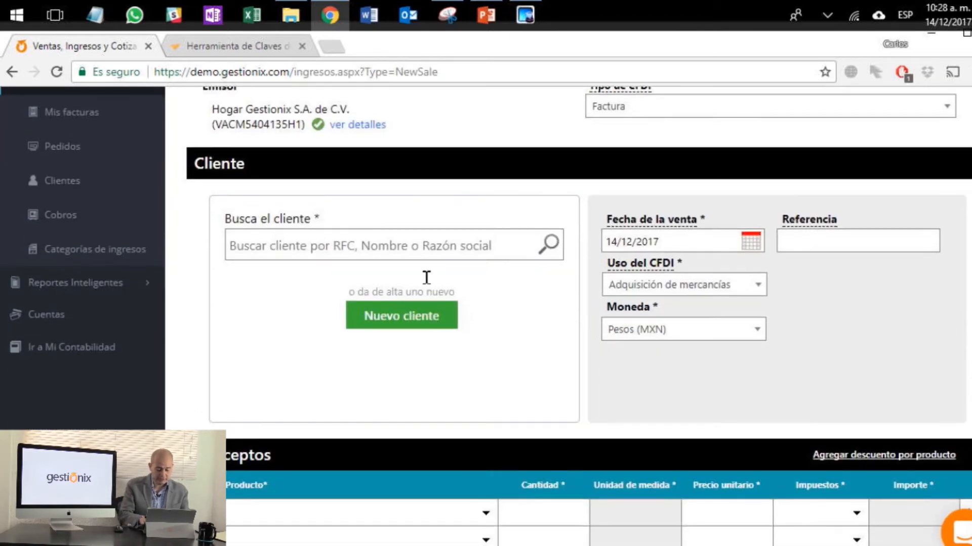
left_click(444, 244)
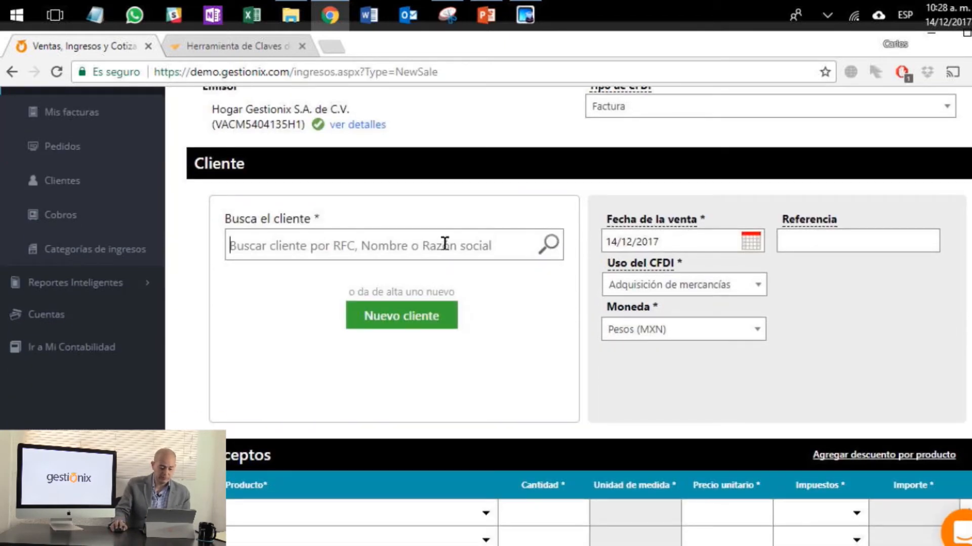
type("a")
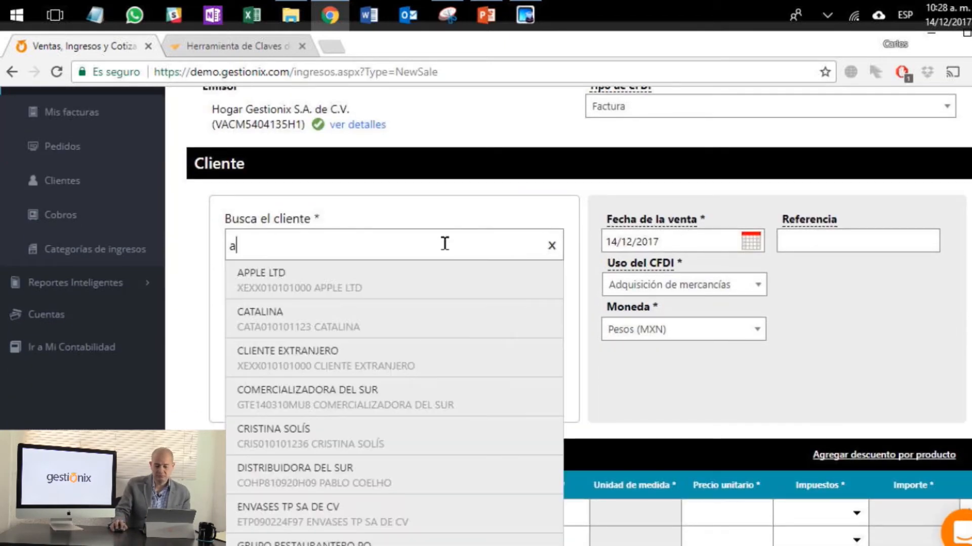
left_click(395, 518)
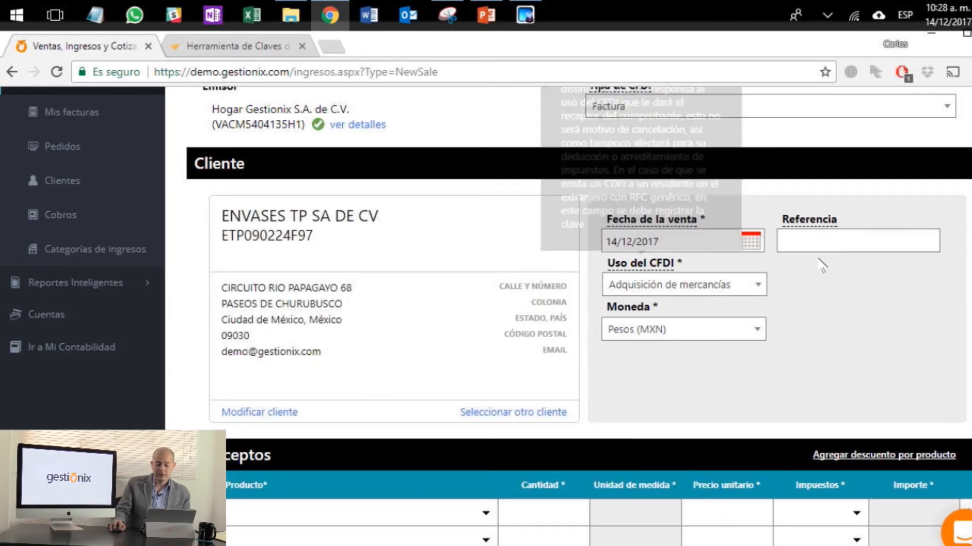
left_click(759, 288)
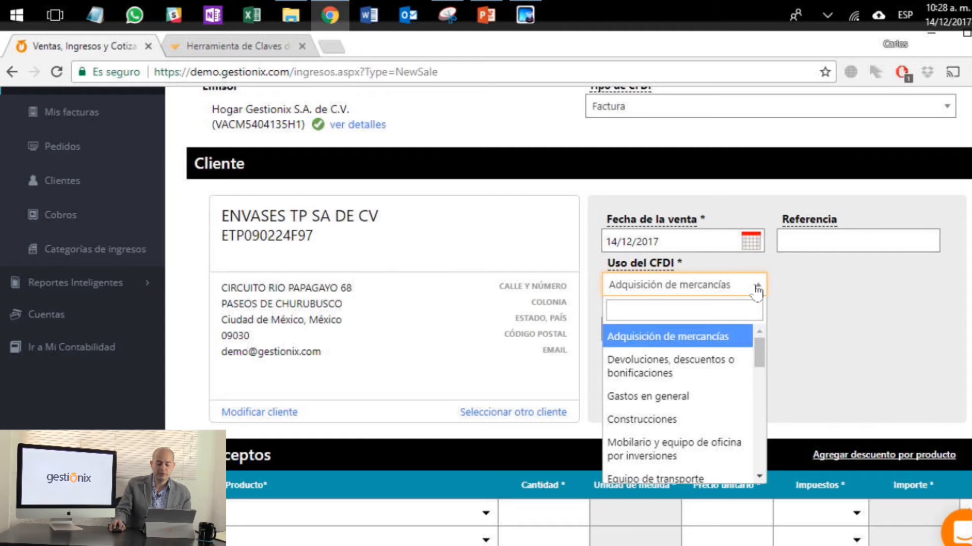
left_click(784, 293)
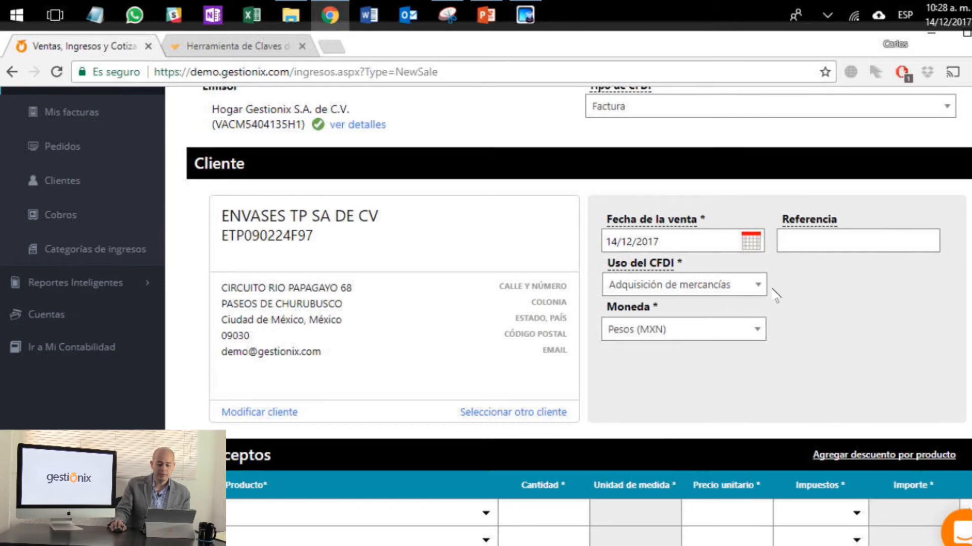
Step: Add the product A00278 Molino Profesional to the first line of the sale with a quantity of 2
scroll(803, 320, "down", 3)
scroll(805, 319, "down", 3)
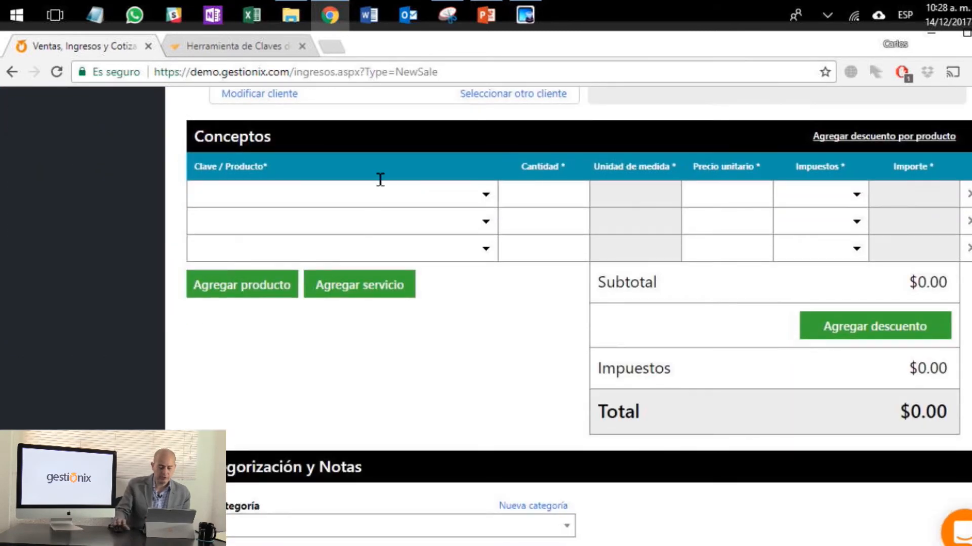
left_click(380, 180)
type("mol")
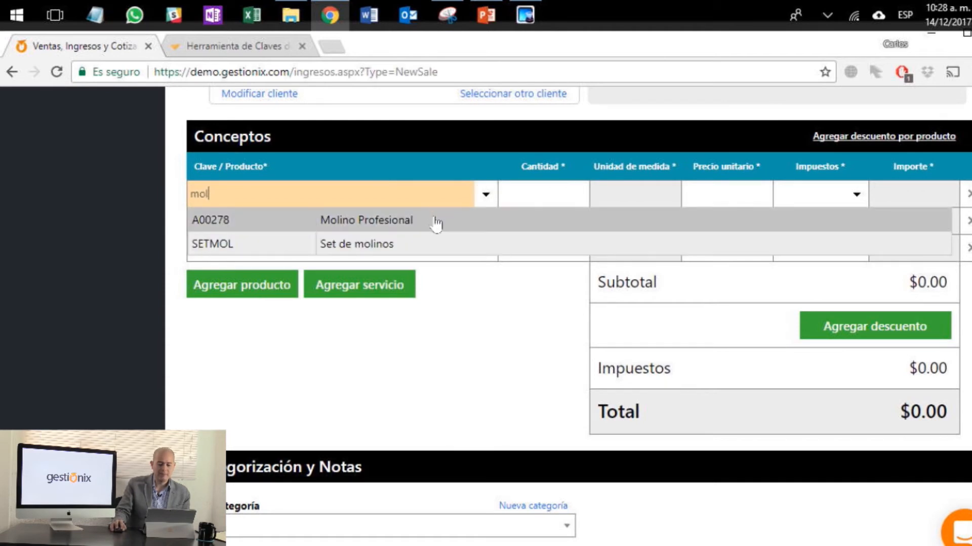
left_click(434, 219)
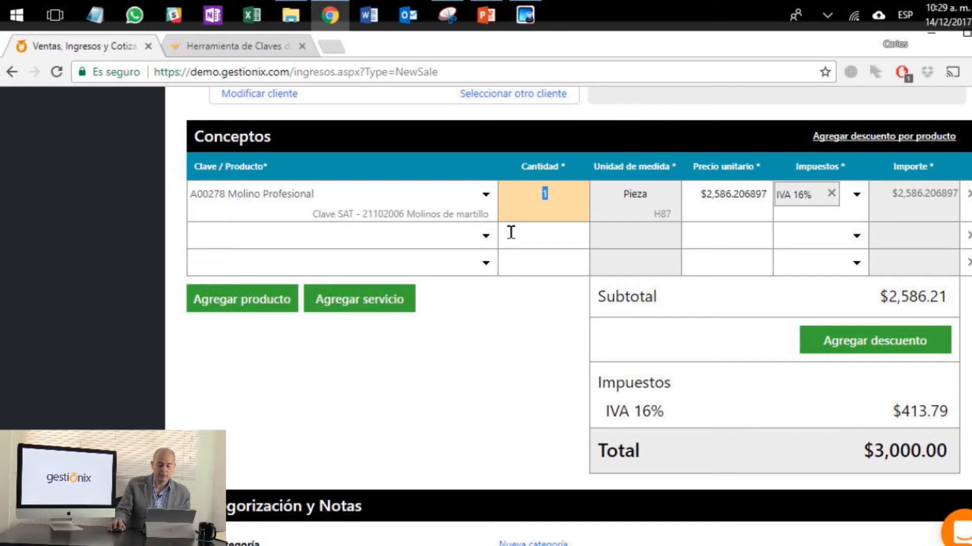
type("2")
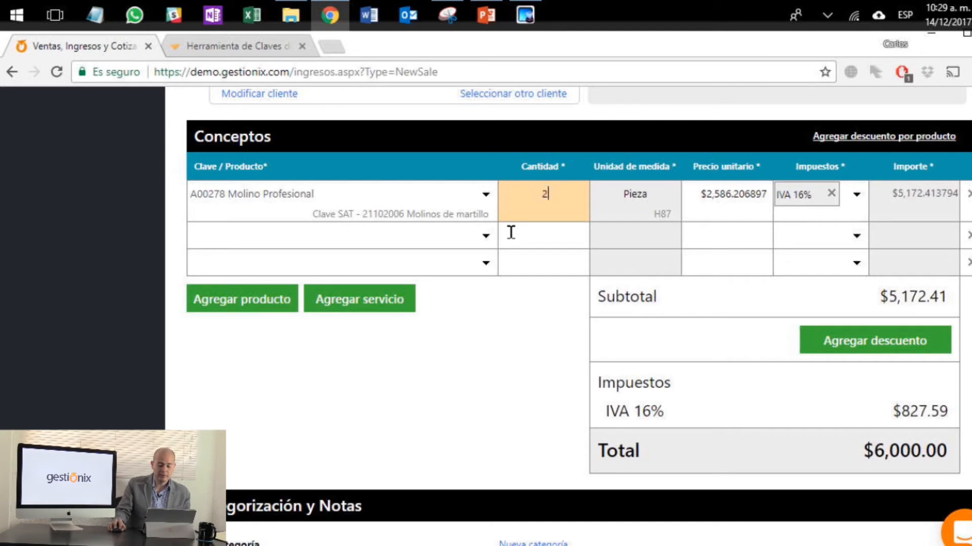
Step: Add the product B0139 Brochetas para asar de 20cm to the second line with a quantity of 15
left_click(485, 235)
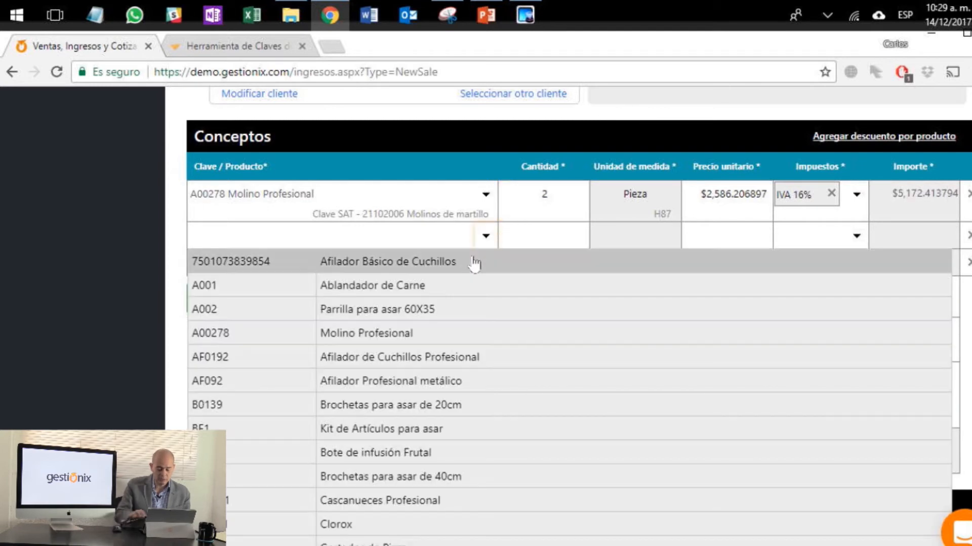
left_click(488, 407)
type("15")
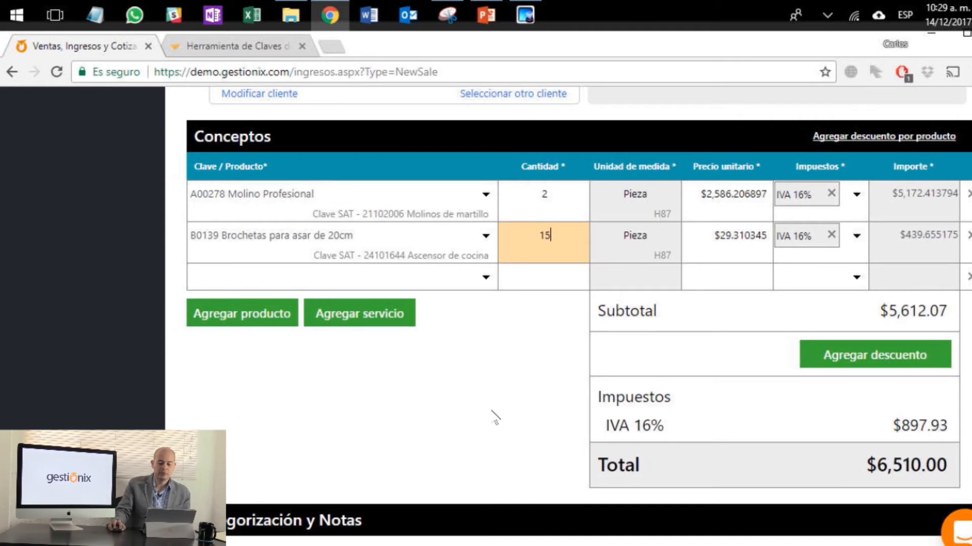
left_click(493, 405)
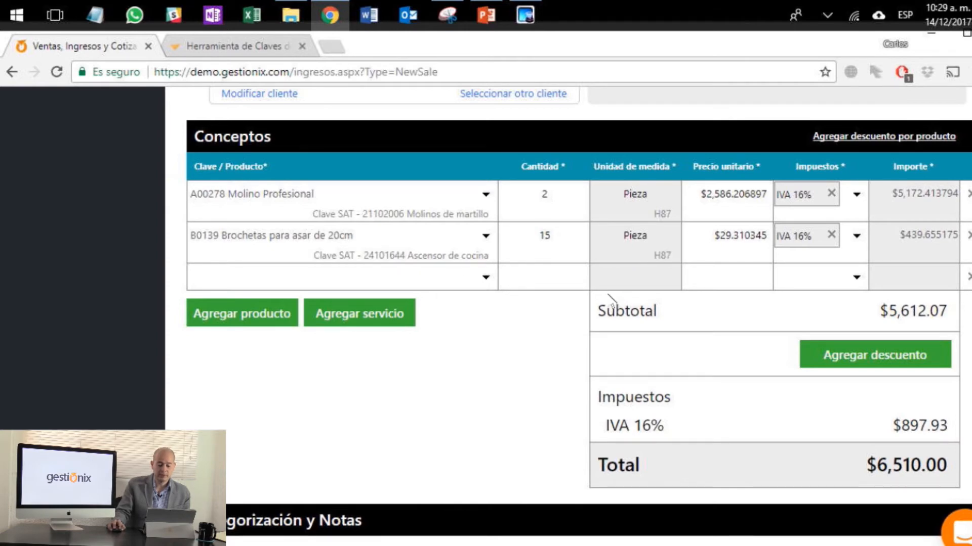
Step: Leave the sale unmarked as collected, set its estimated collection date to 31/12/2017 and continue to the invoice preview
scroll(611, 301, "down", 1)
scroll(611, 301, "down", 3)
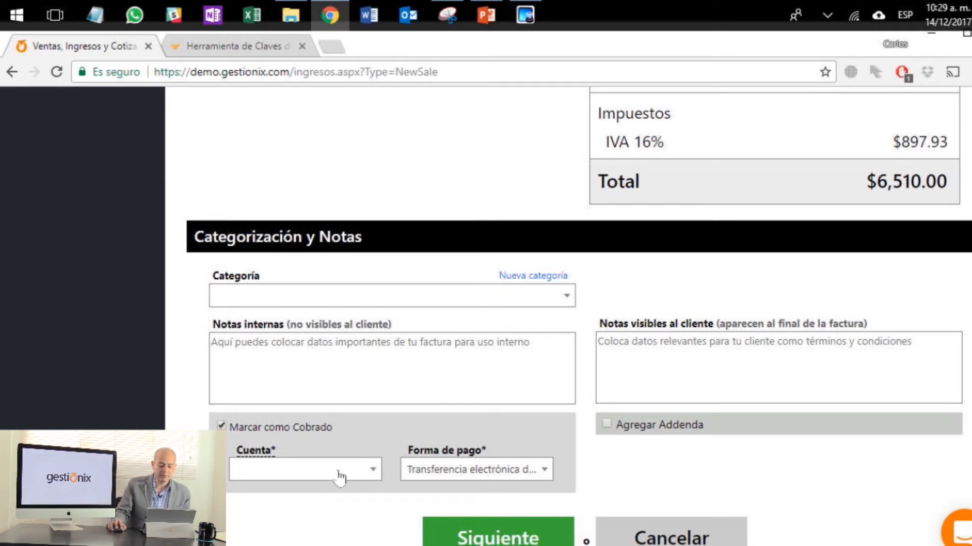
left_click(221, 426)
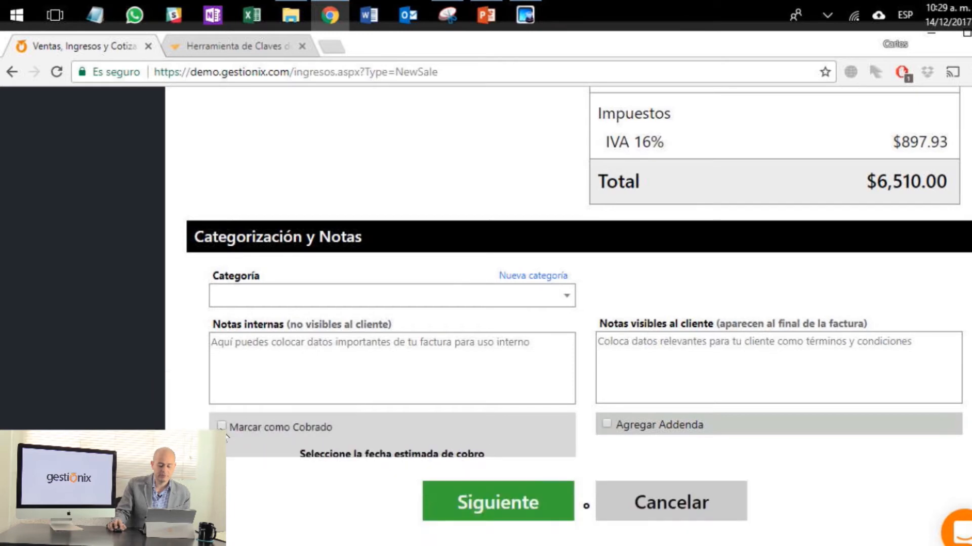
scroll(224, 434, "down", 3)
left_click(333, 455)
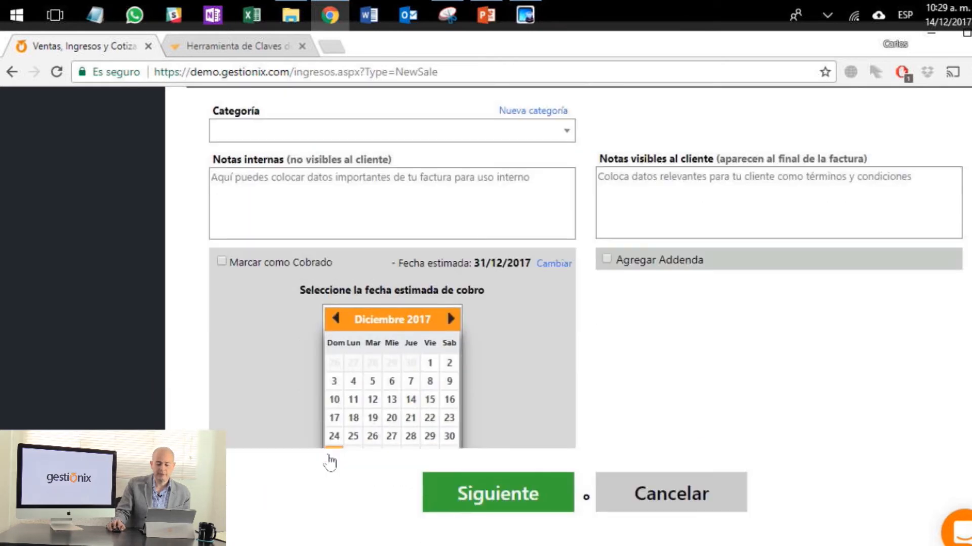
left_click(483, 338)
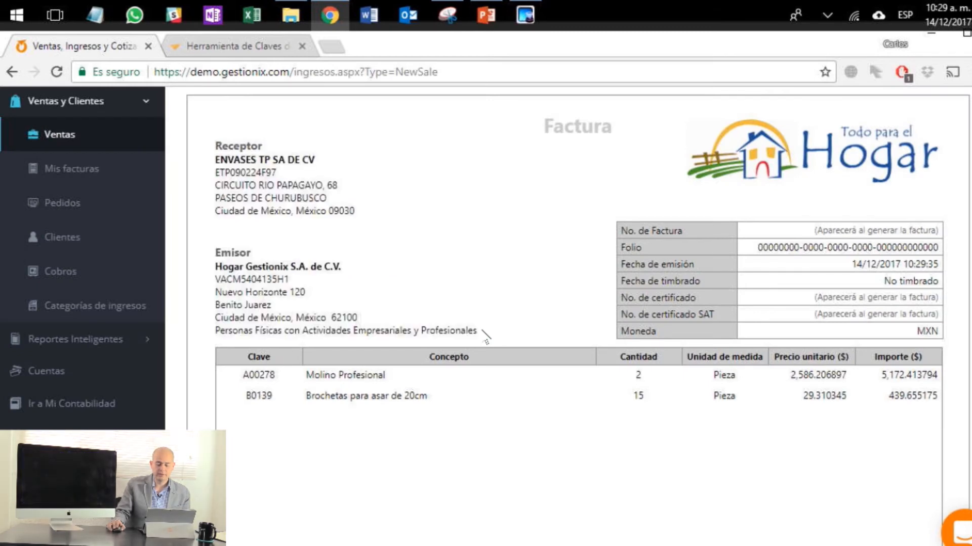
Step: Review the invoice preview down to its totals and payment details, and issue and send the invoice
scroll(483, 332, "down", 8)
scroll(485, 336, "down", 3)
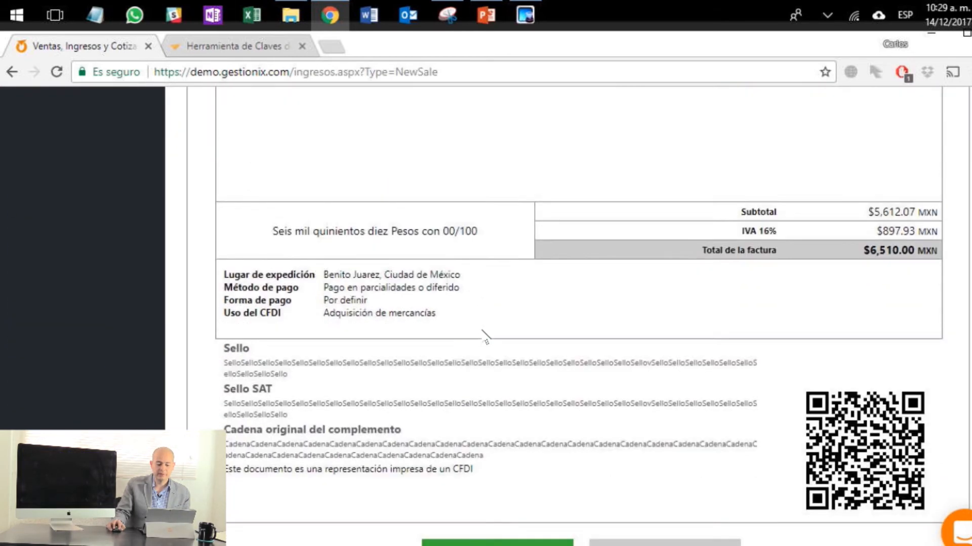
left_click(543, 539)
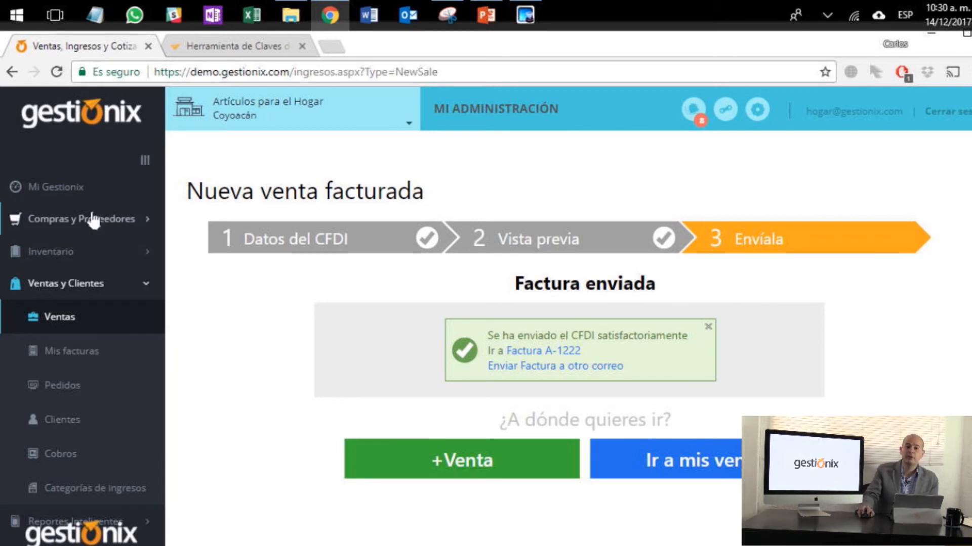
Step: Return to the Mi Gestionix dashboard and open the newest ENVASES TP SA DE CV invoice from the recent activity
left_click(65, 186)
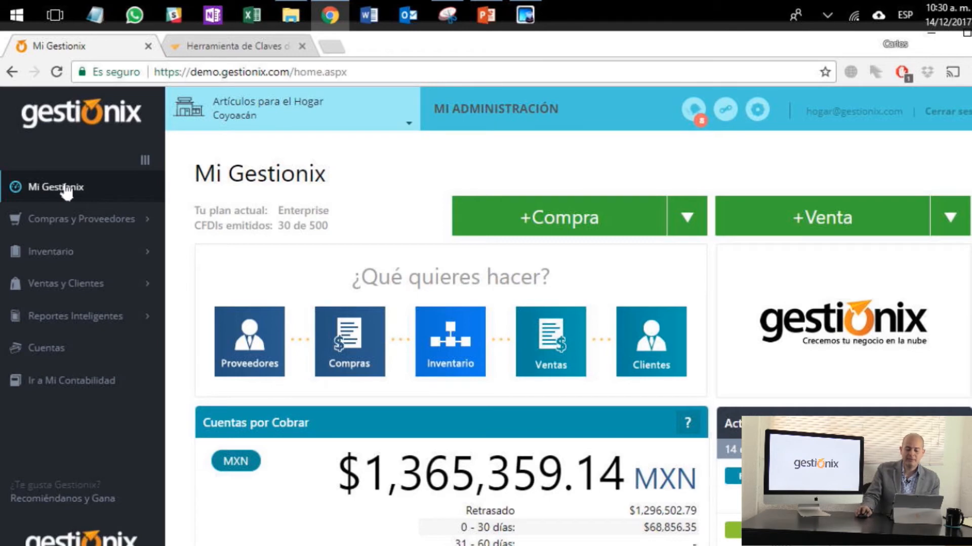
scroll(790, 262, "down", 5)
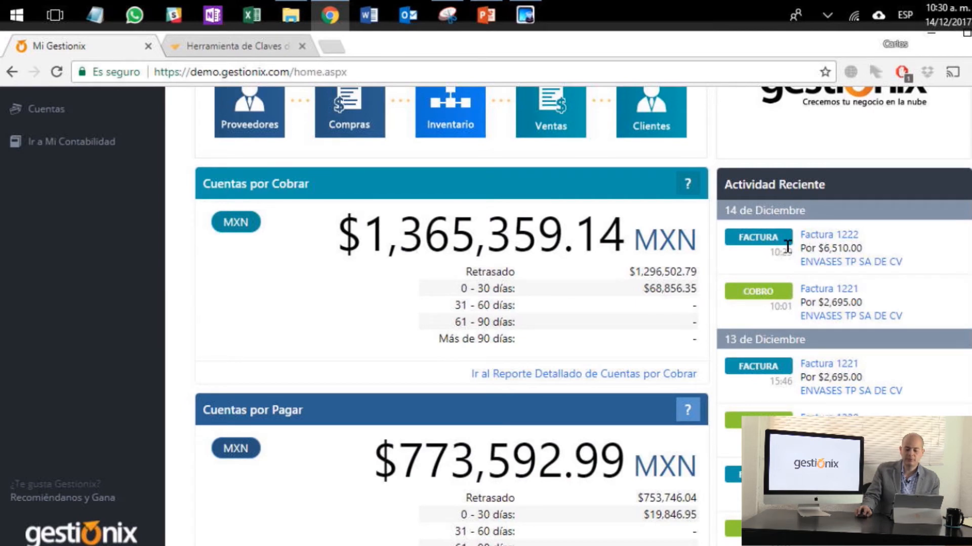
left_click(841, 242)
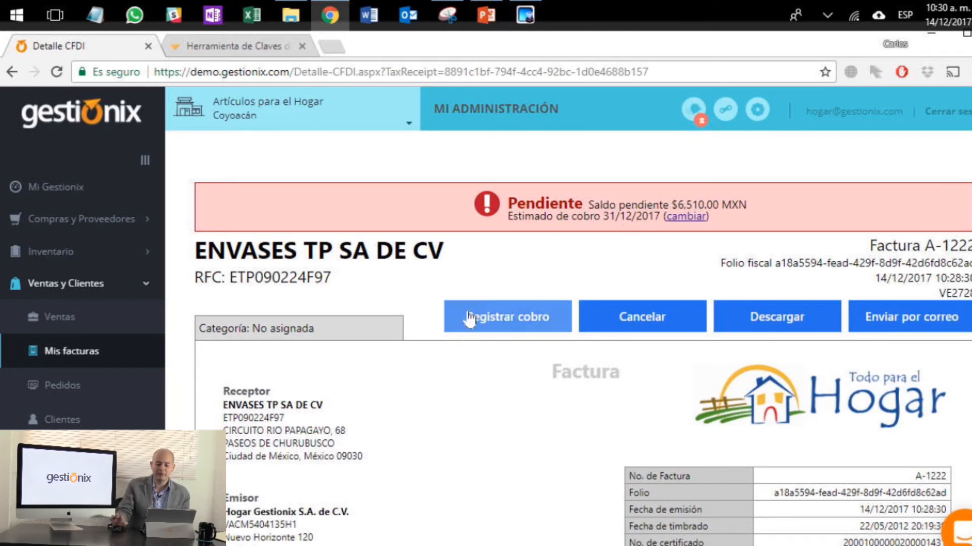
Step: Start registering a collection for the invoice into the Bancomer peso account (MXN) and show the transfer data fields
left_click(500, 326)
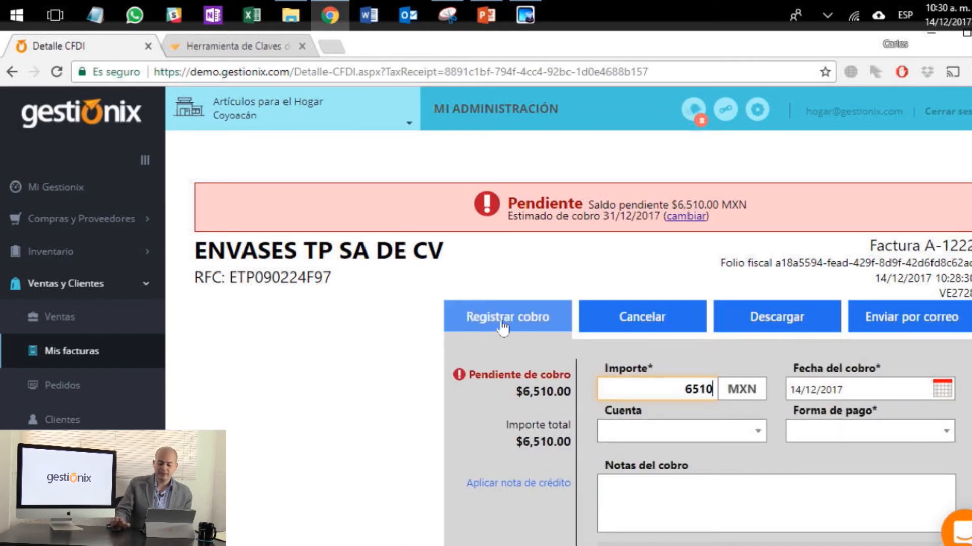
scroll(503, 327, "down", 2)
scroll(506, 327, "down", 2)
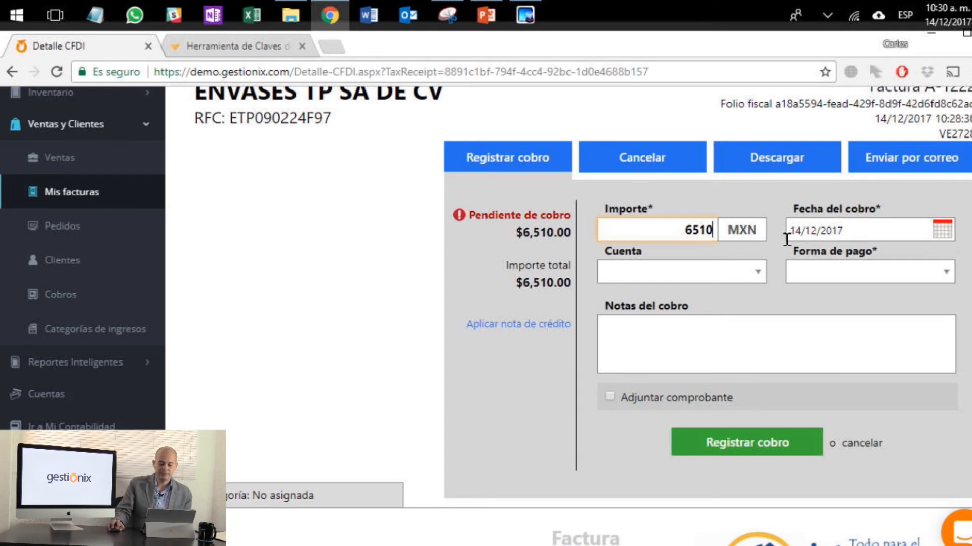
left_click(754, 276)
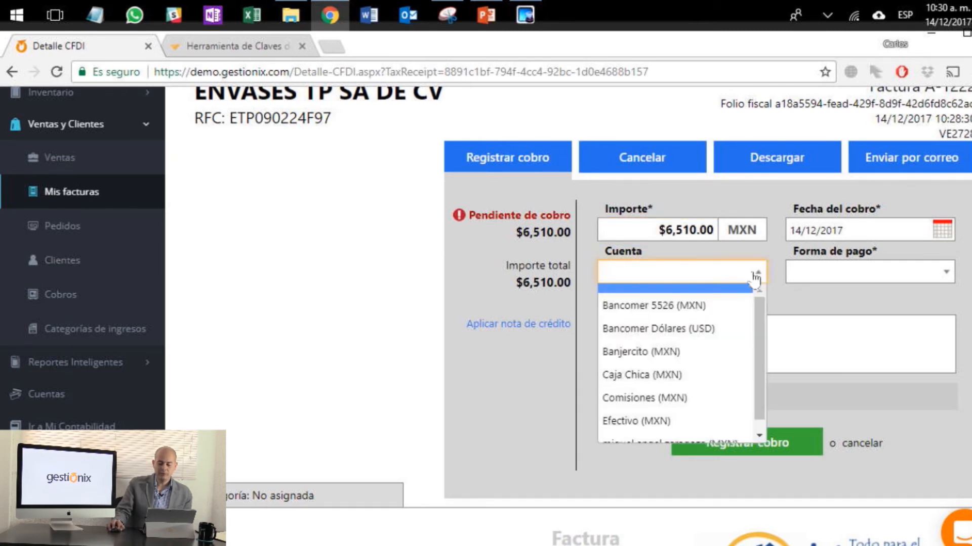
left_click(692, 306)
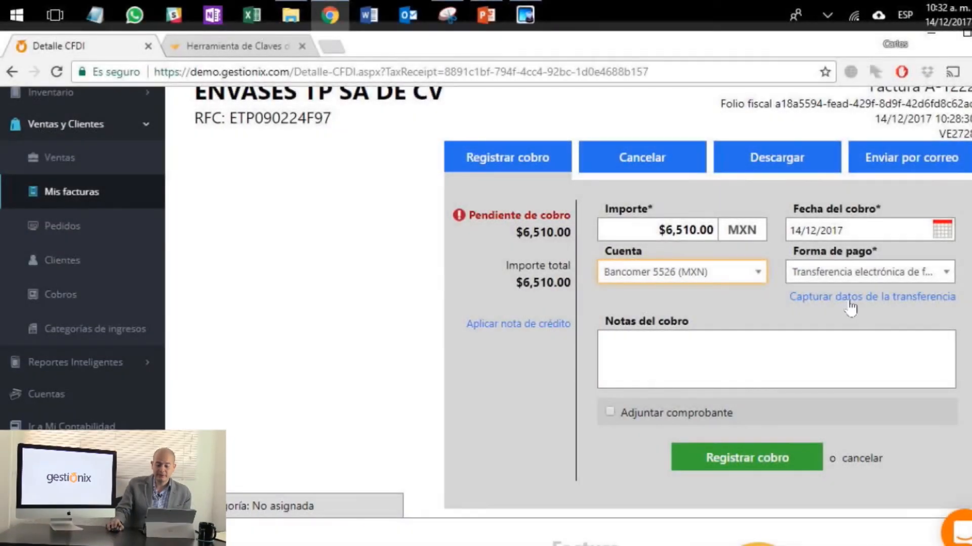
left_click(849, 297)
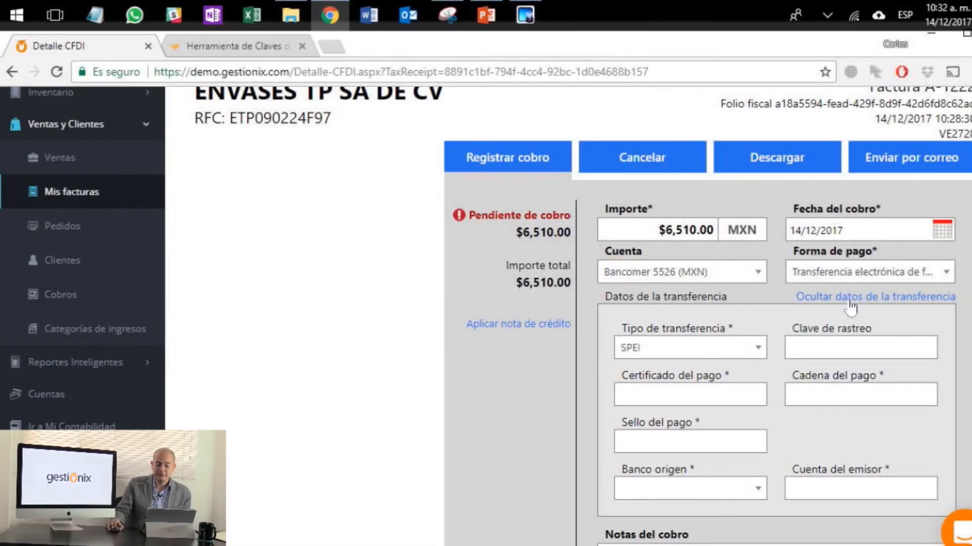
Step: Go through the SPEI transfer data fields and set the transfer type to Otro
scroll(736, 362, "down", 2)
scroll(734, 354, "down", 2)
scroll(731, 344, "up", 3)
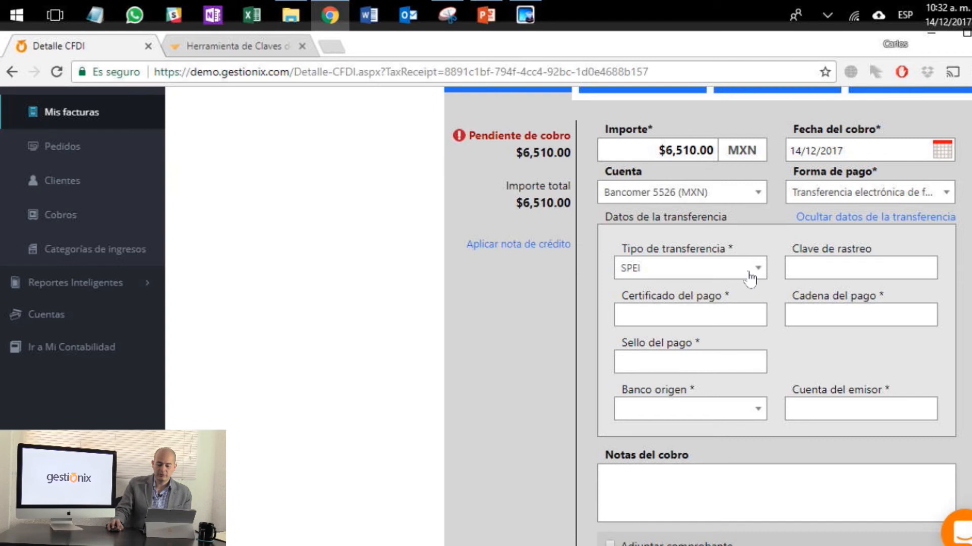
left_click(800, 263)
left_click(747, 307)
left_click(789, 309)
left_click(747, 357)
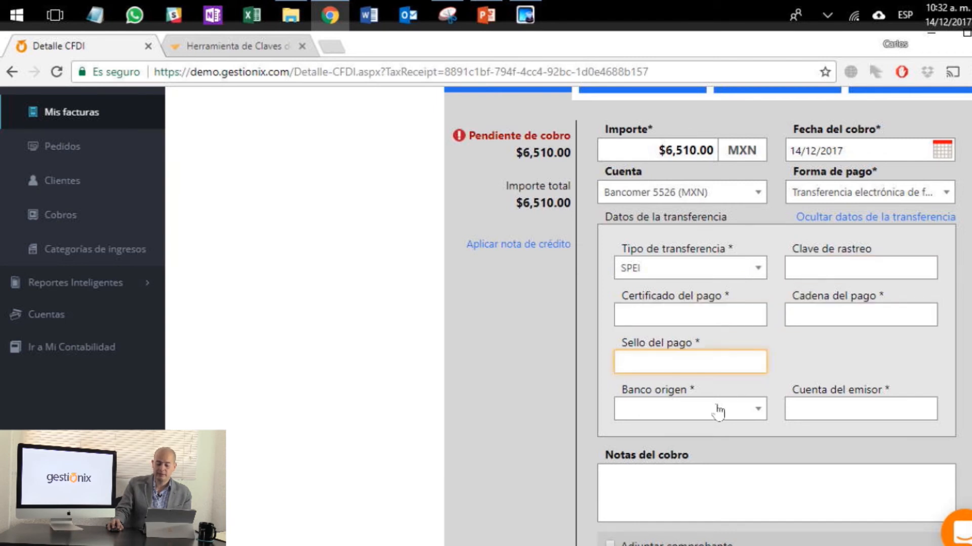
left_click(811, 399)
left_click(746, 272)
left_click(719, 317)
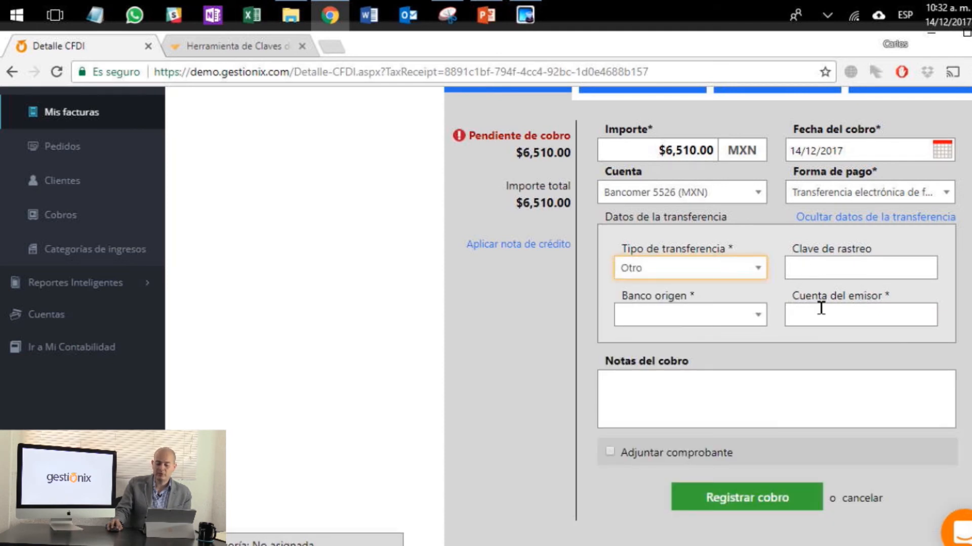
Step: Set the collection's payment form to Cheque nominativo and show the cheque data fields
left_click(942, 196)
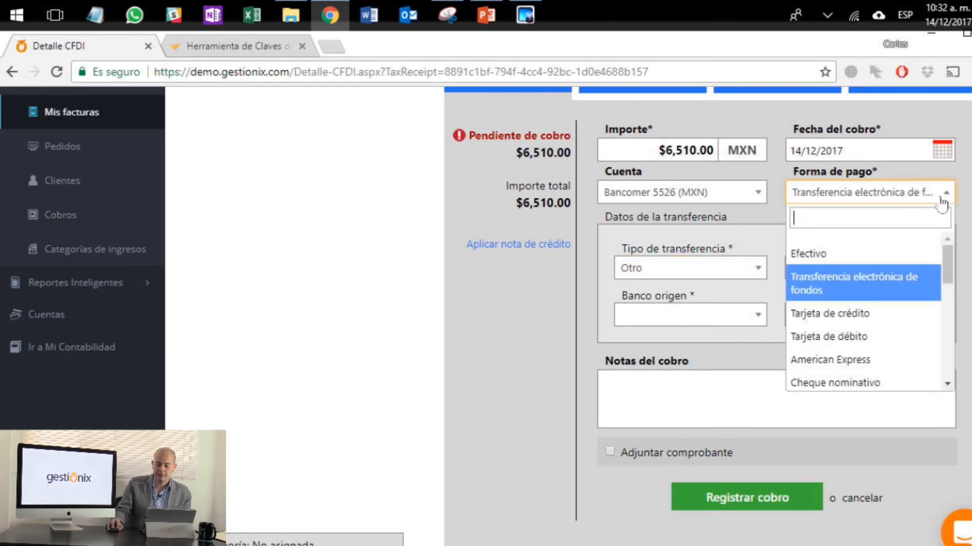
left_click(840, 385)
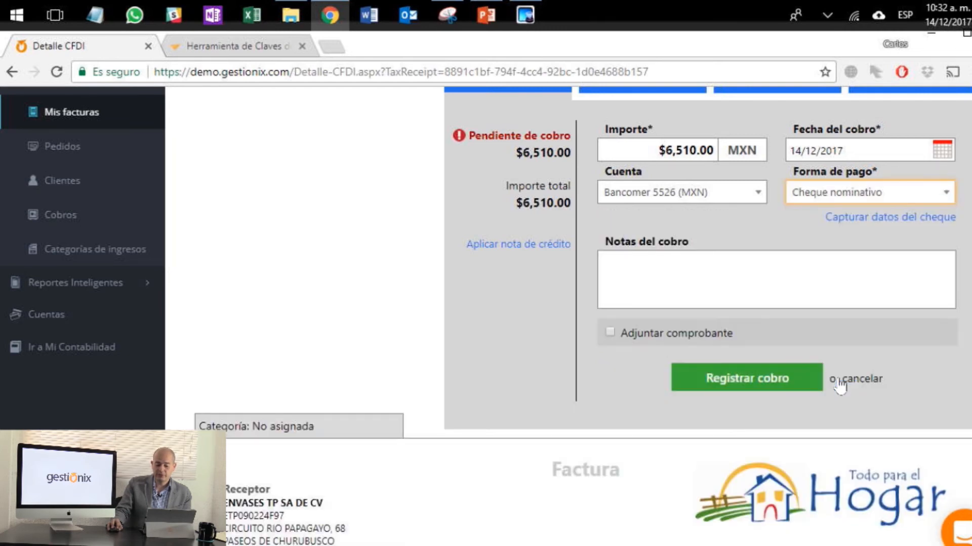
left_click(912, 219)
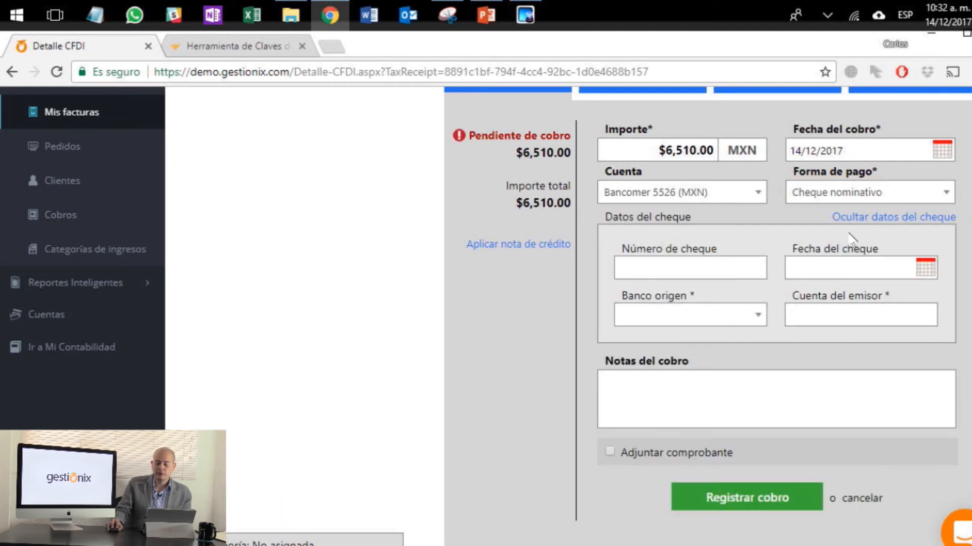
Step: Switch the collection's payment form to Dinero electrónico and show the card data fields
left_click(868, 197)
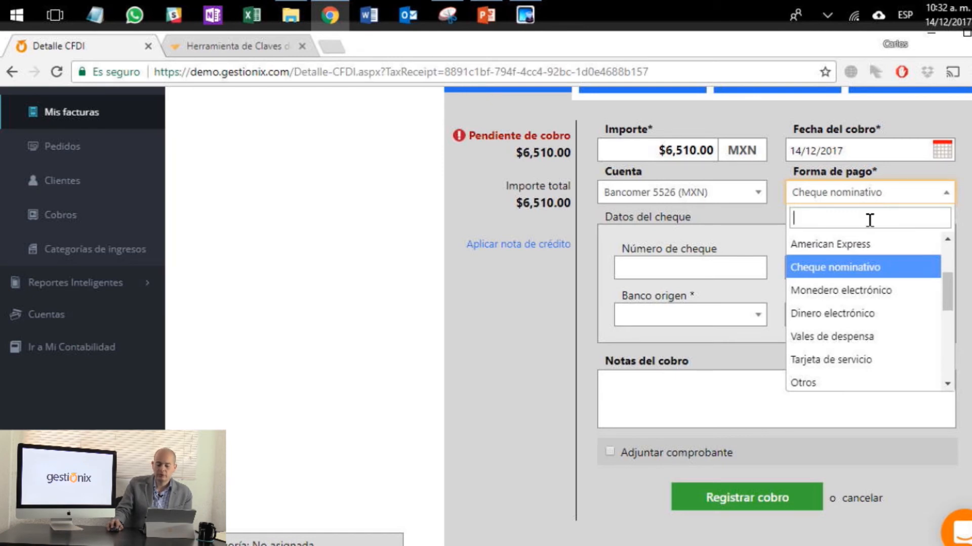
left_click(851, 314)
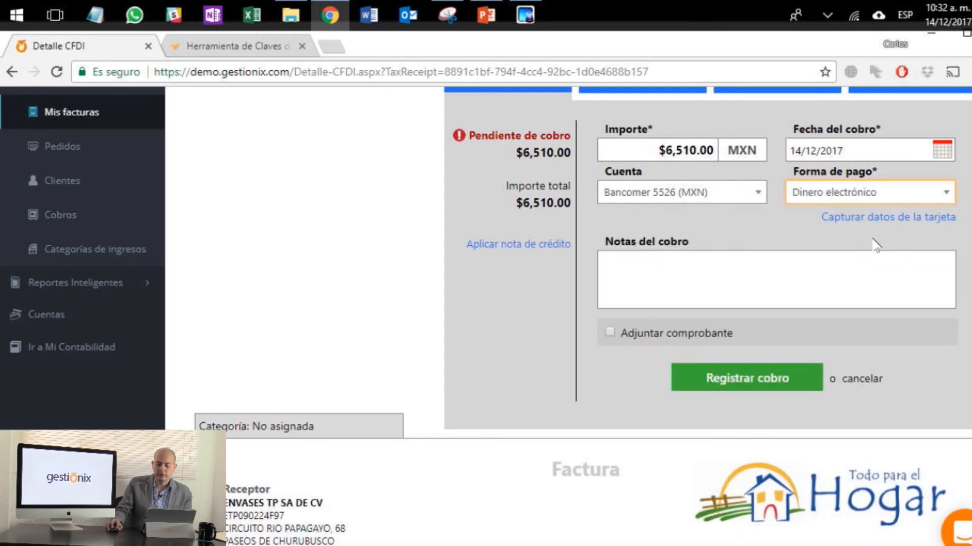
left_click(883, 219)
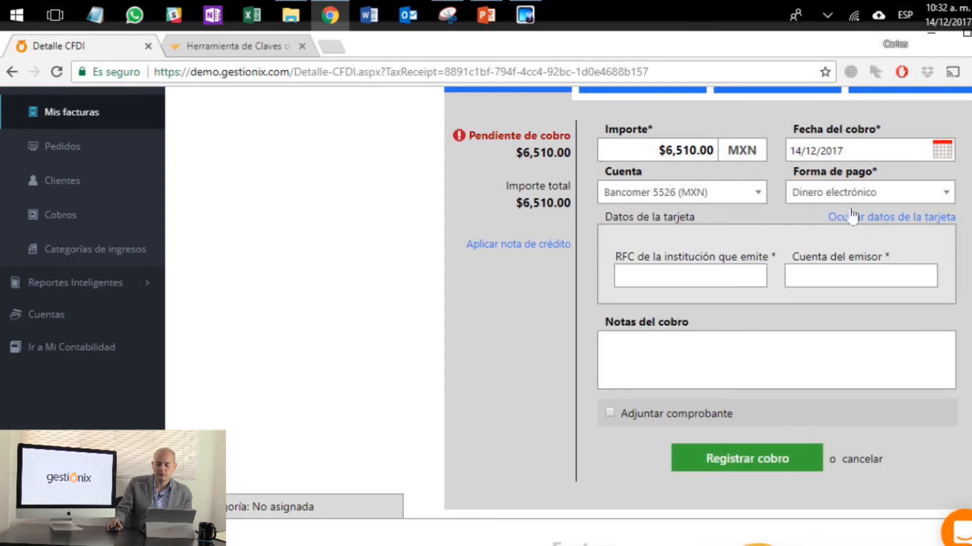
Step: Set the collection's payment form to Efectivo and register the collection
left_click(864, 197)
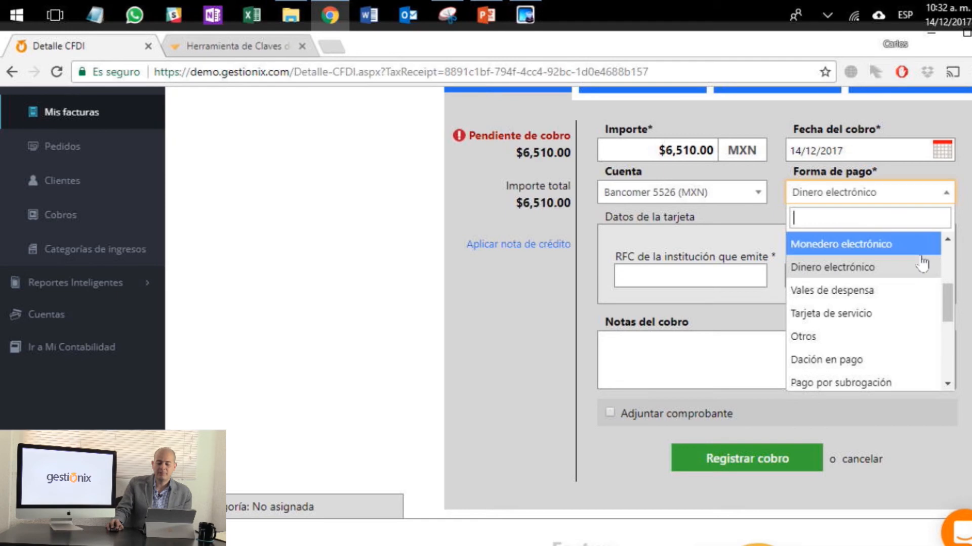
scroll(920, 260, "up", 5)
left_click(855, 362)
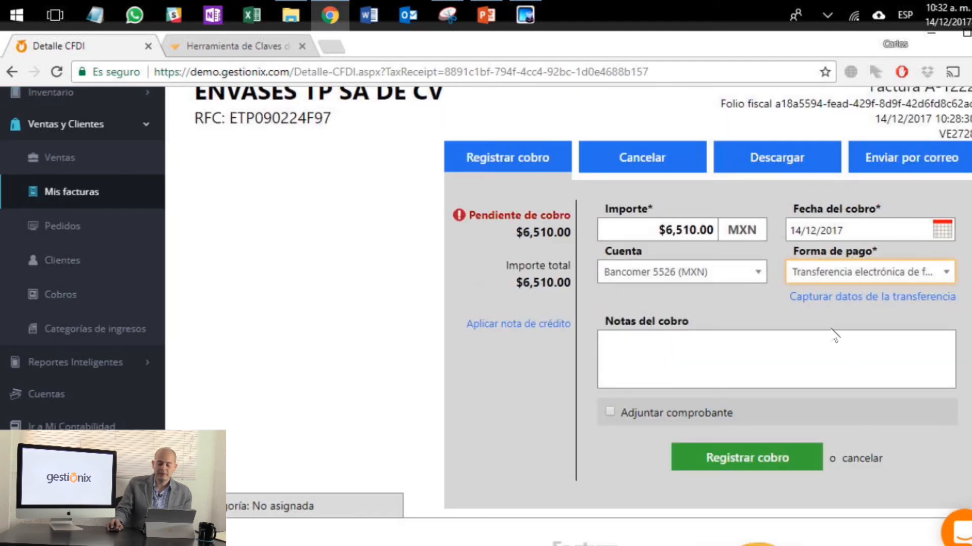
left_click(850, 271)
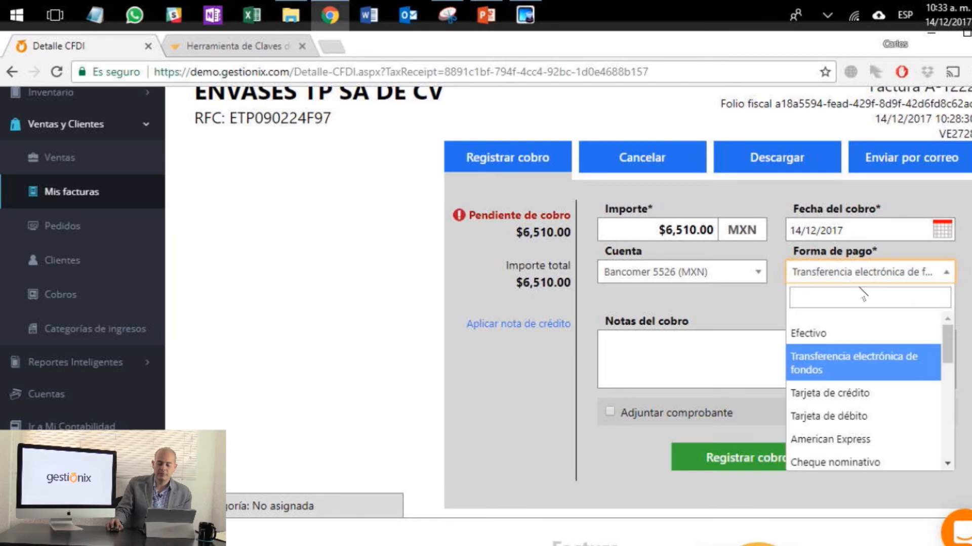
left_click(826, 335)
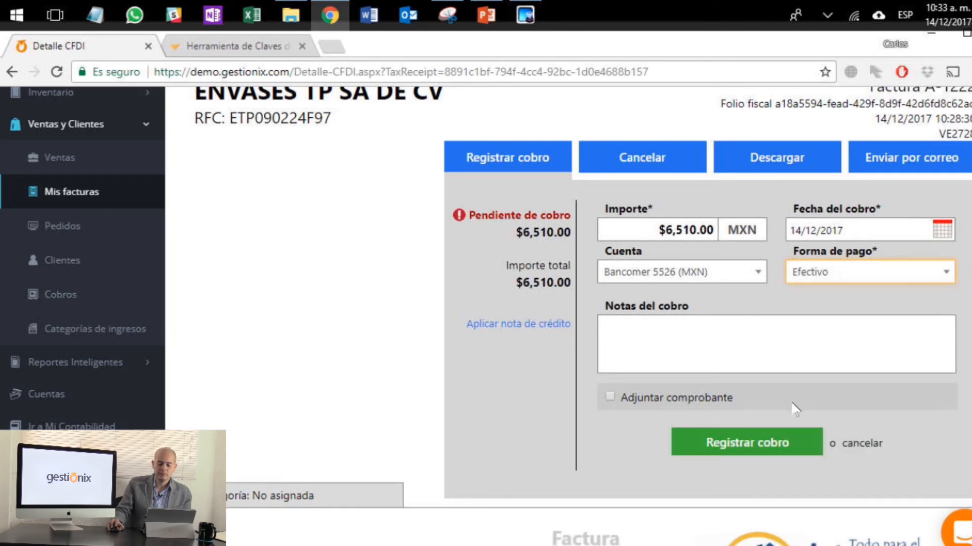
left_click(767, 448)
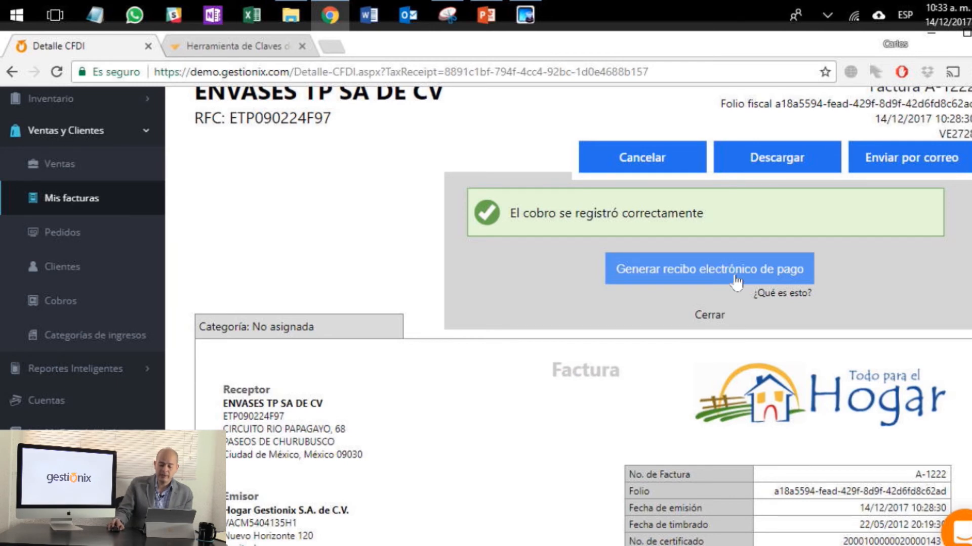
Step: Generate the electronic payment receipt and open the payment complement XML downloaded from the invoice history in a new browser tab
left_click(714, 273)
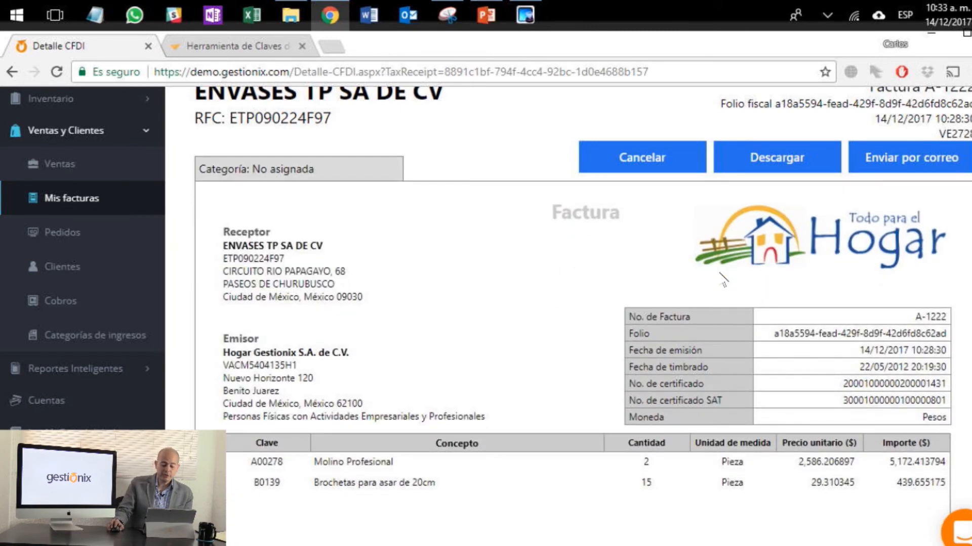
scroll(724, 278, "down", 10)
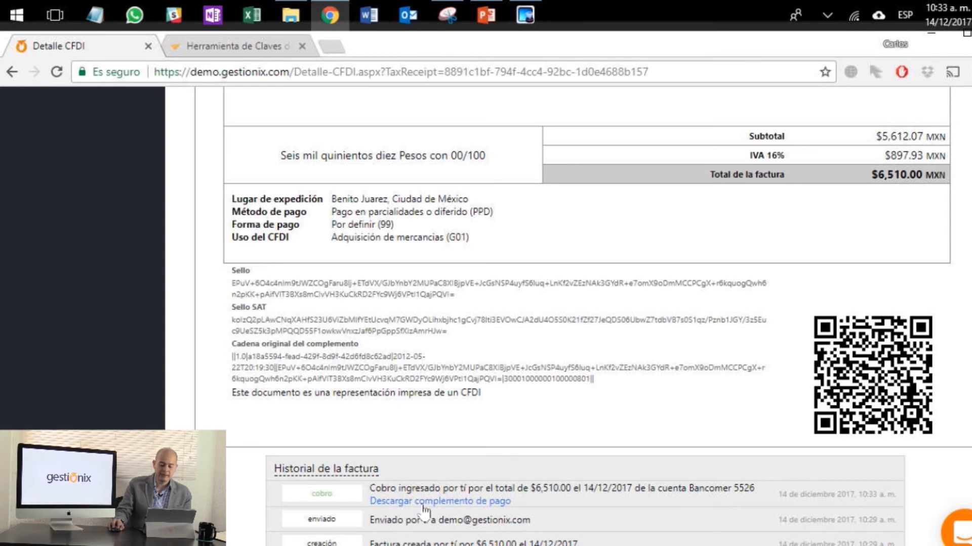
left_click(498, 511)
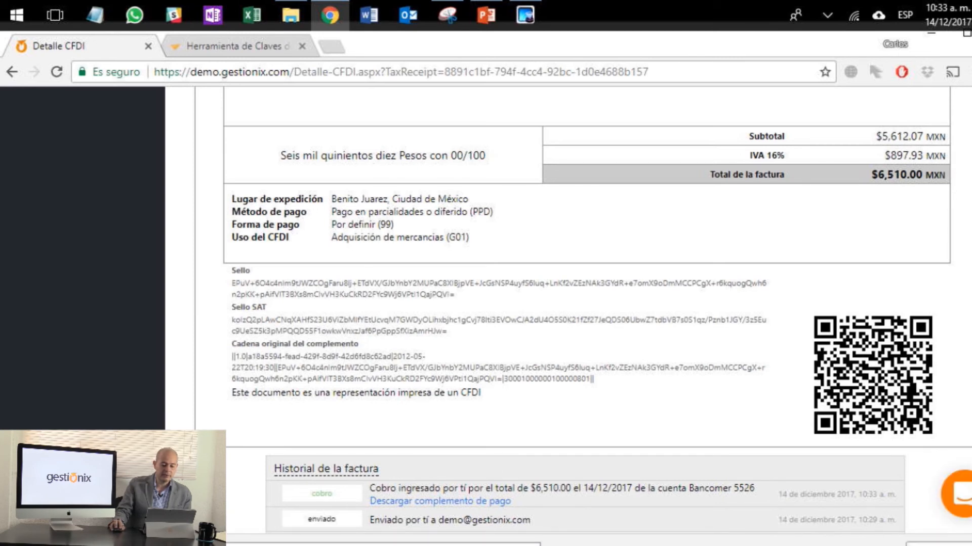
mouse_move(304, 544)
left_mouse_down()
mouse_move(203, 190)
mouse_move(273, 25)
mouse_move(345, 53)
mouse_move(354, 47)
left_mouse_up()
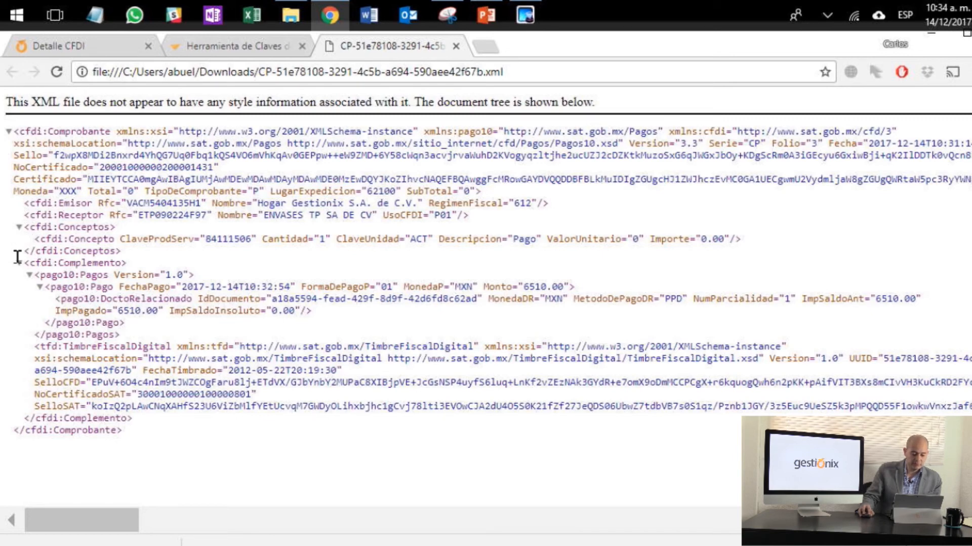
Step: Examine the XML's Complemento node, highlighting the payment date, payment form, amount and related document ID
left_click_drag(29, 263, 137, 427)
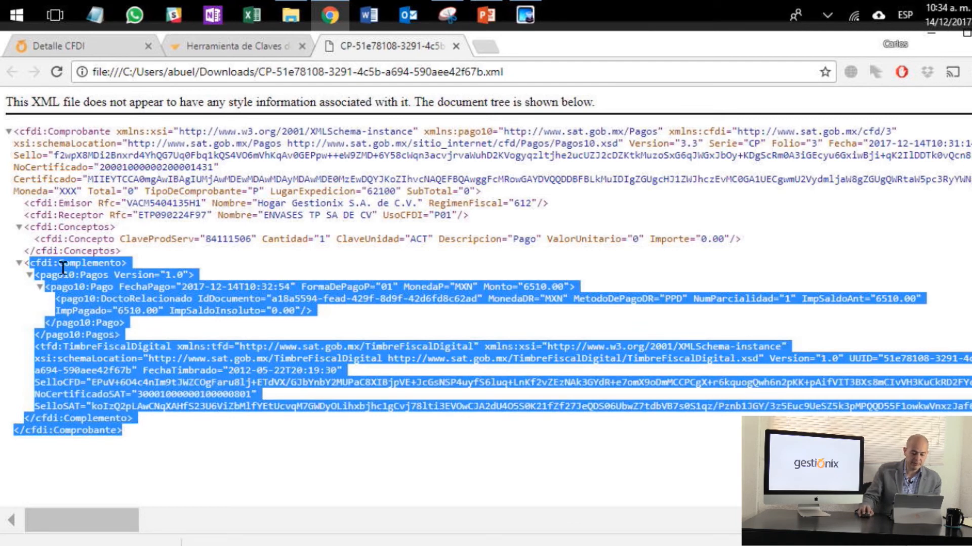
left_click(149, 273)
left_click_drag(182, 286, 290, 275)
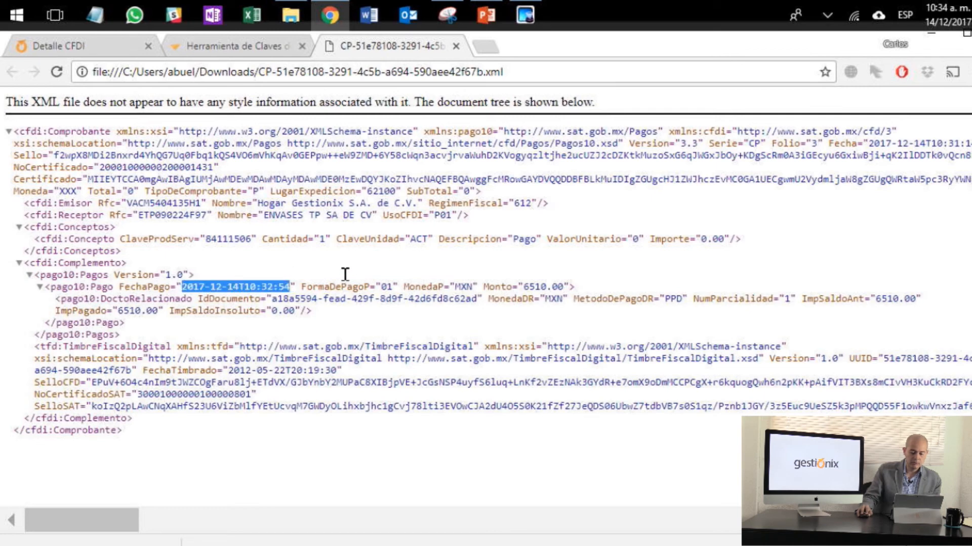
left_click(375, 280)
left_click_drag(375, 279, 389, 281)
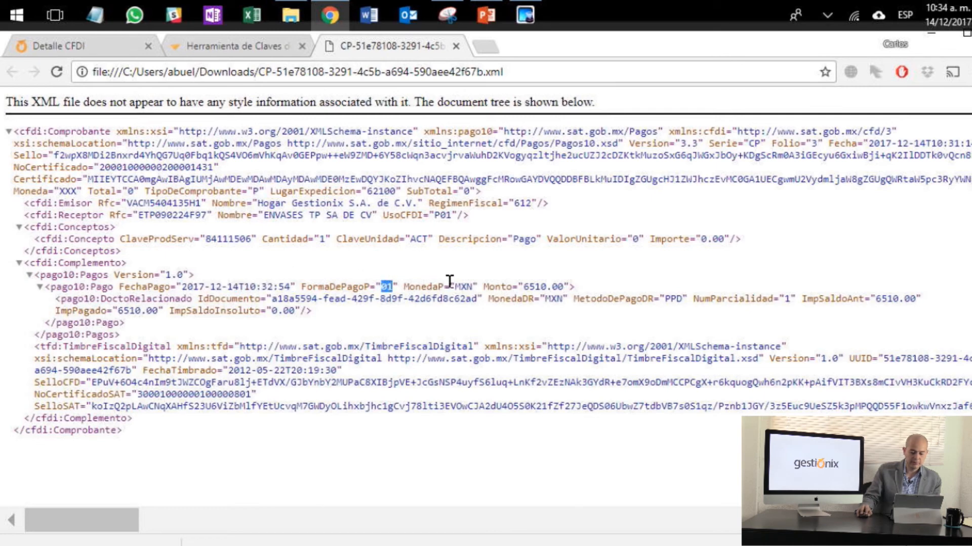
left_click_drag(449, 281, 562, 282)
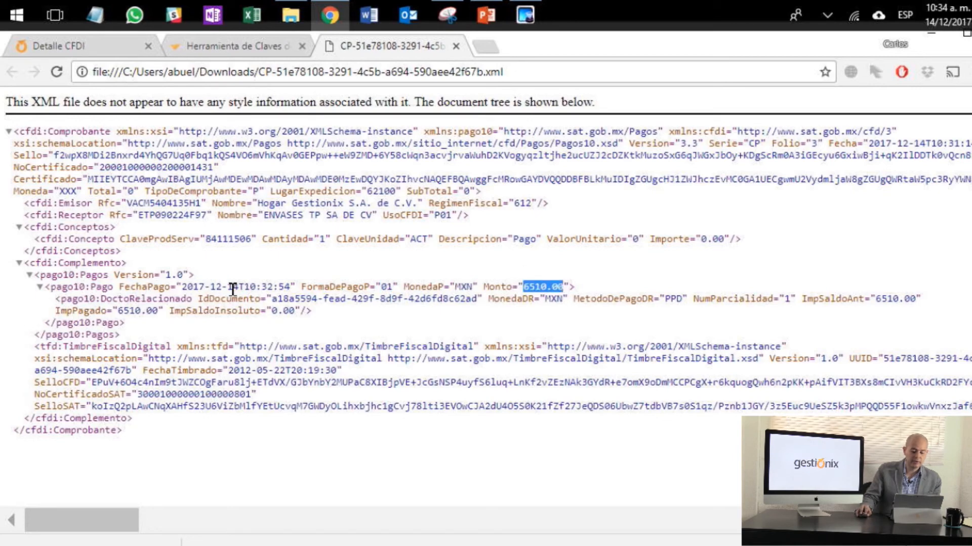
left_click_drag(272, 298, 472, 291)
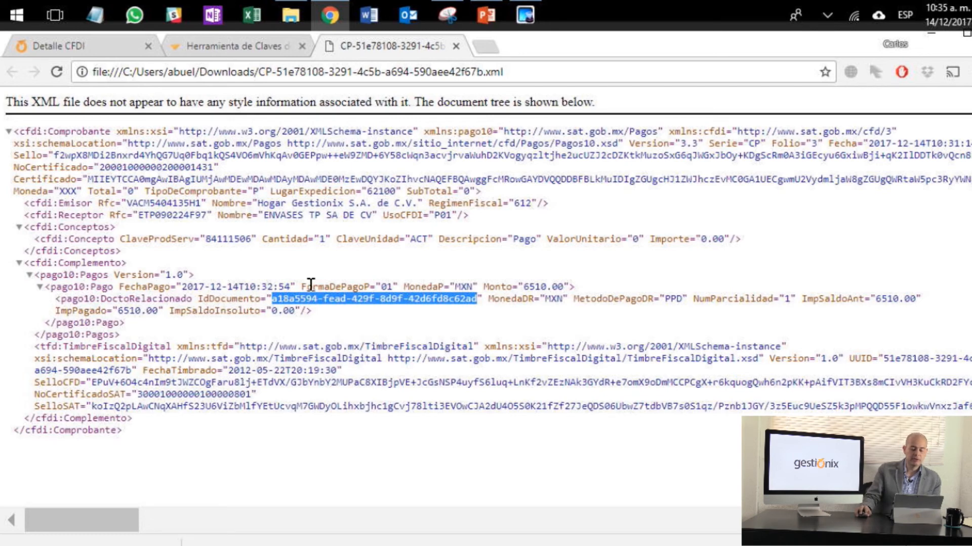
left_click_drag(372, 276, 384, 276)
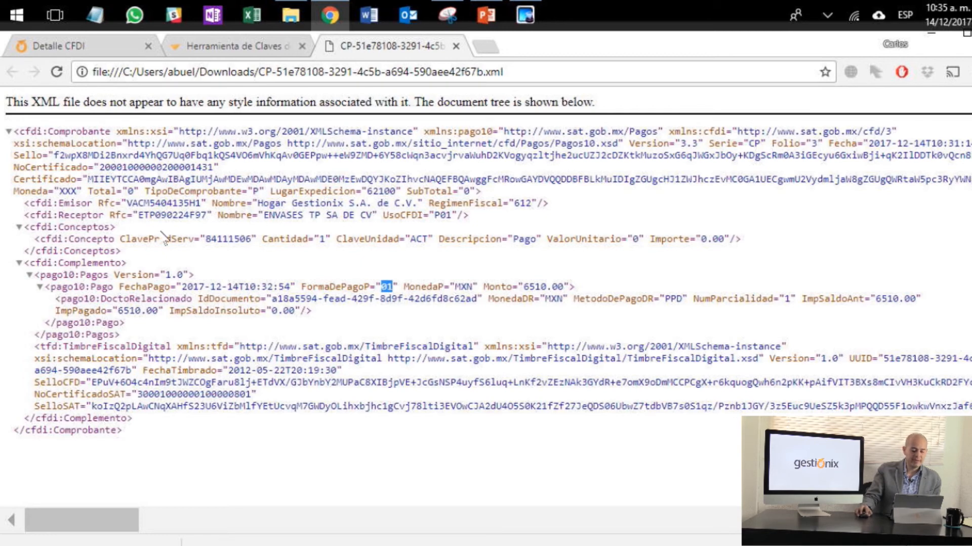
Step: Examine the product key in the XML's Conceptos node and the receipt's Total attribute
left_click(210, 230)
double_click(210, 231)
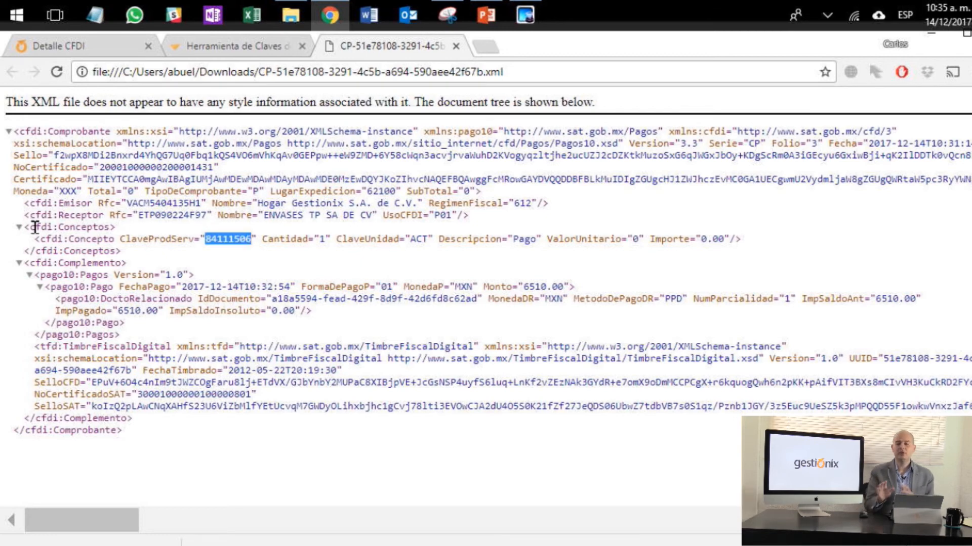
left_click_drag(121, 251, 20, 217)
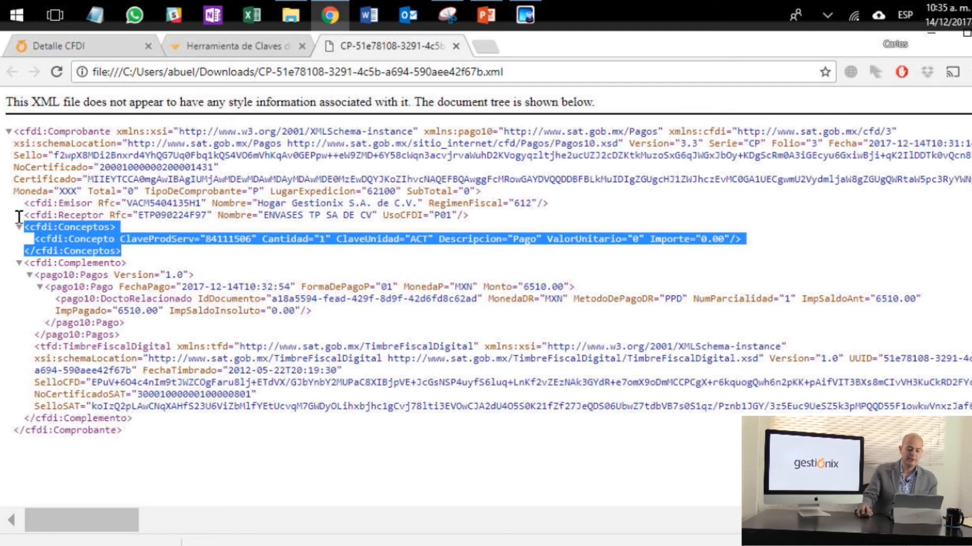
left_click(237, 239)
double_click(211, 239)
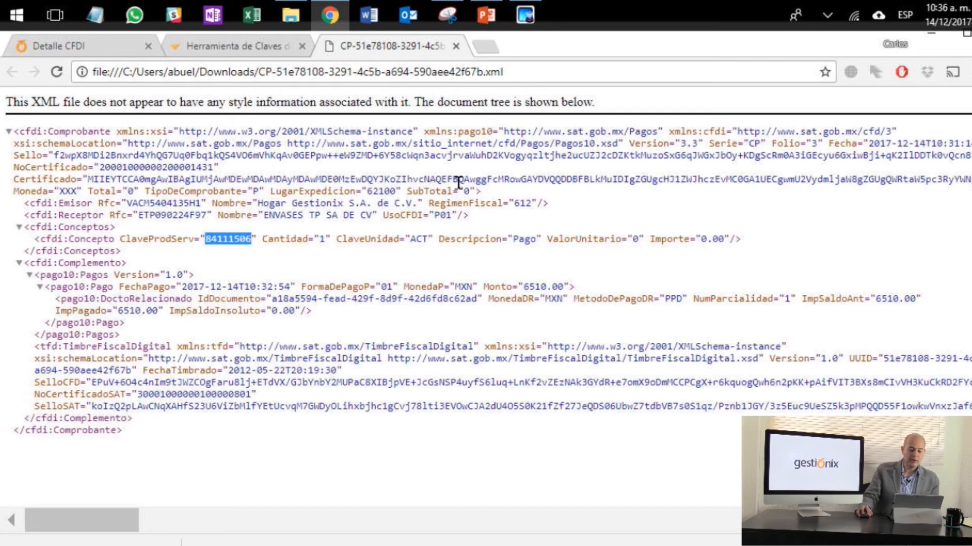
left_click_drag(88, 188, 130, 183)
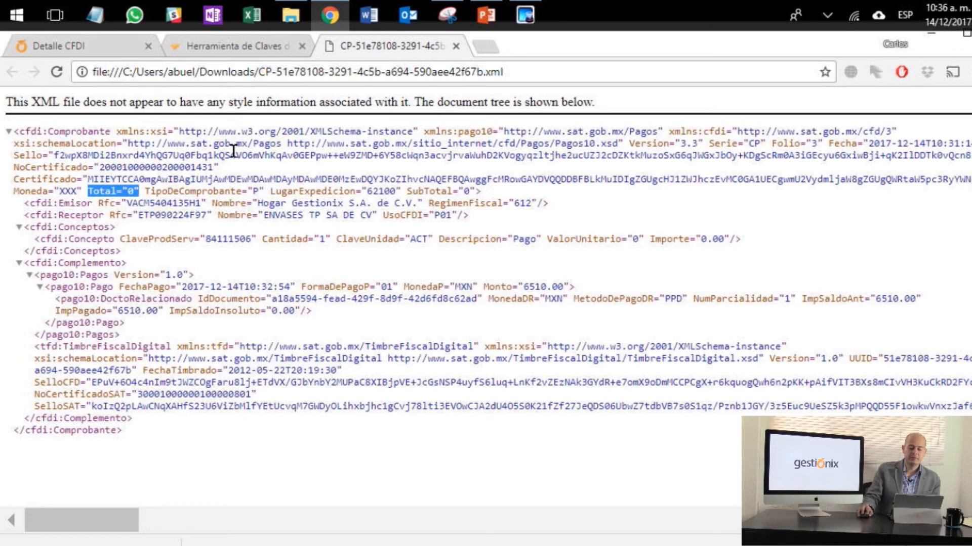
Step: Return to the invoice detail page and review its collection status and invoice history
left_click(82, 50)
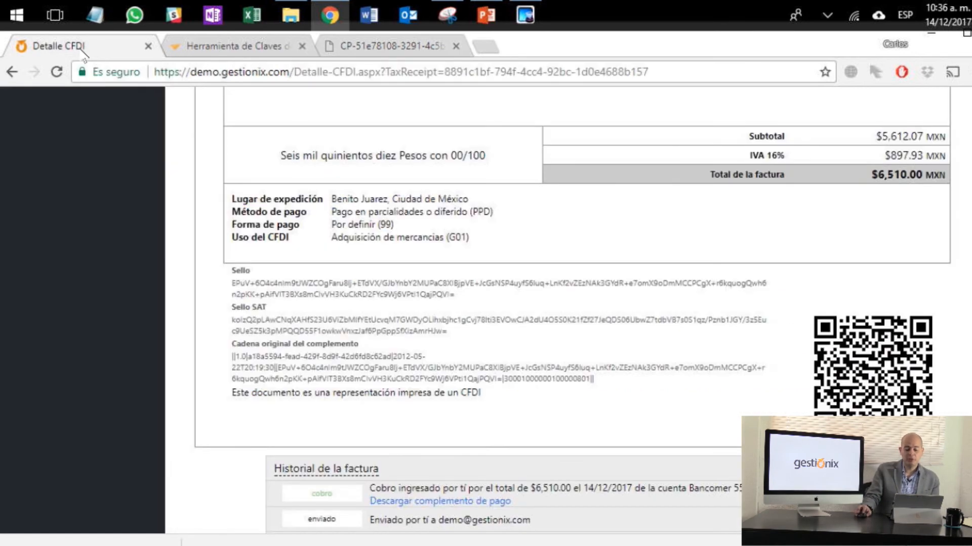
scroll(481, 339, "up", 10)
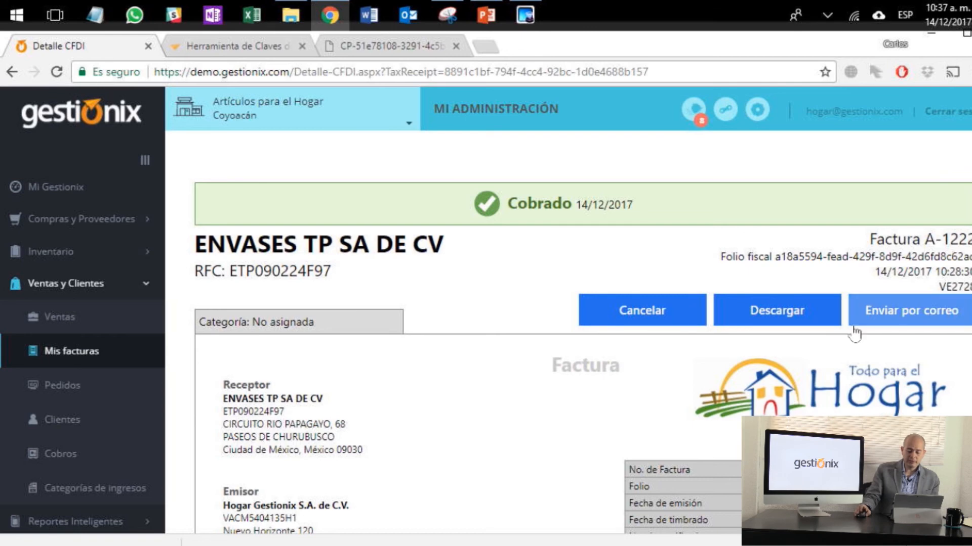
scroll(710, 363, "down", 10)
scroll(709, 363, "down", 3)
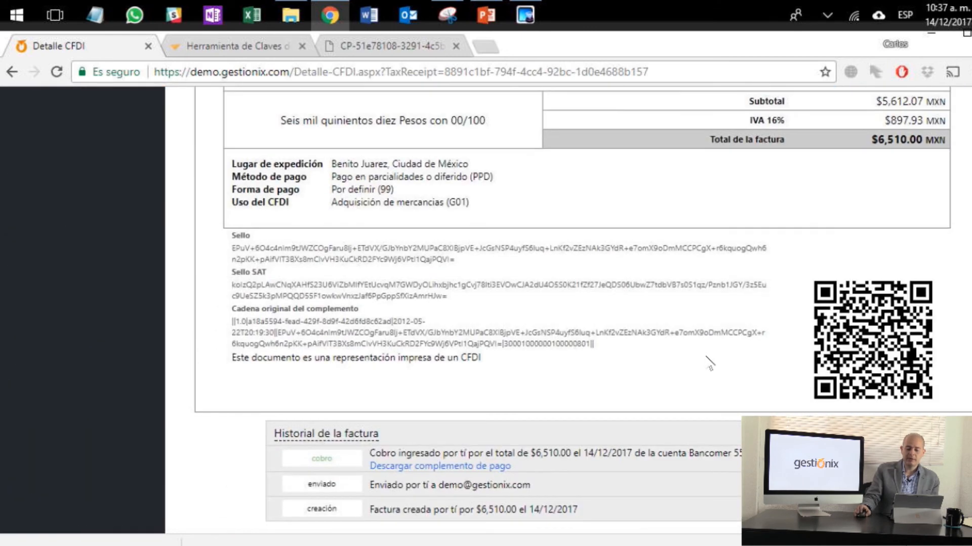
Step: Go back to the Mi Gestionix dashboard and start a new invoiced sale for the client Comercializadora del sur
scroll(710, 363, "up", 15)
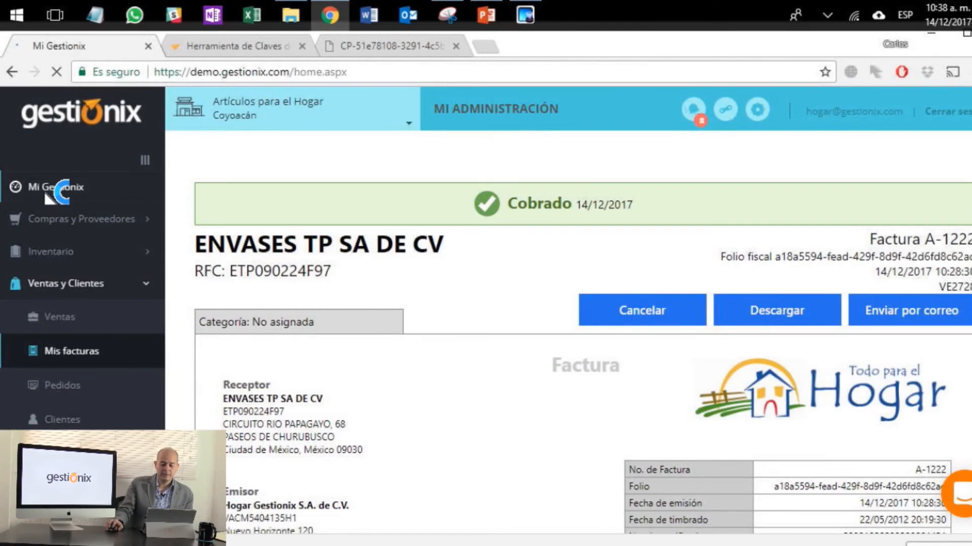
left_click(843, 221)
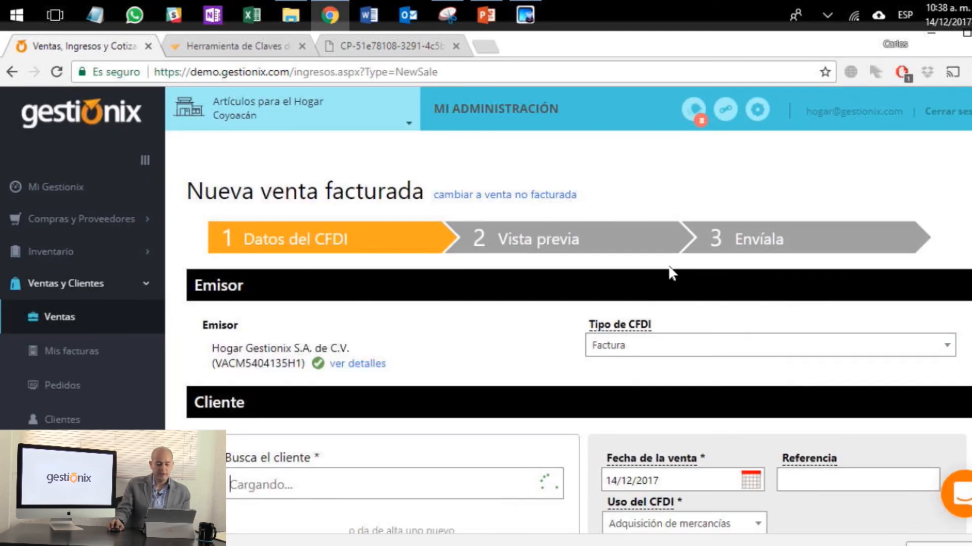
scroll(463, 367, "down", 3)
type("a")
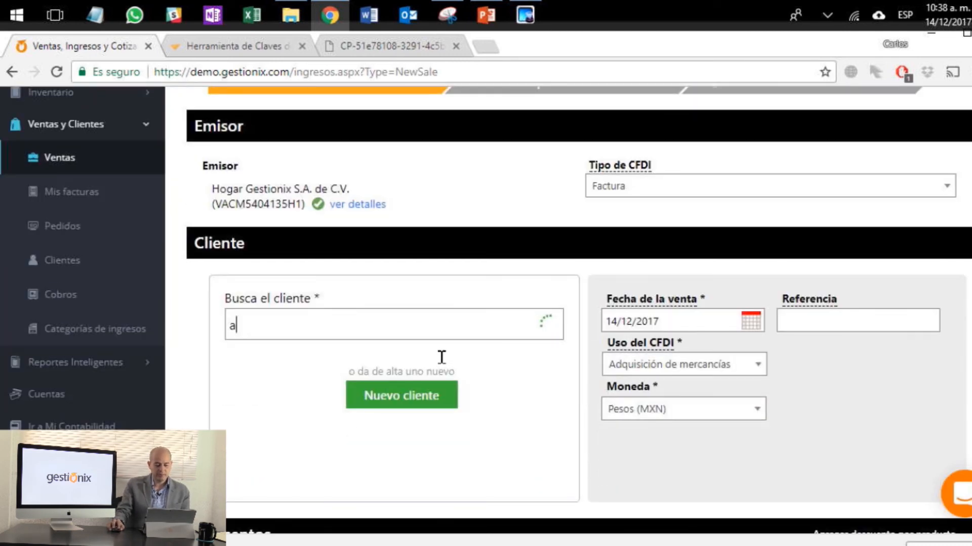
left_click_drag(344, 331, 184, 338)
type("a")
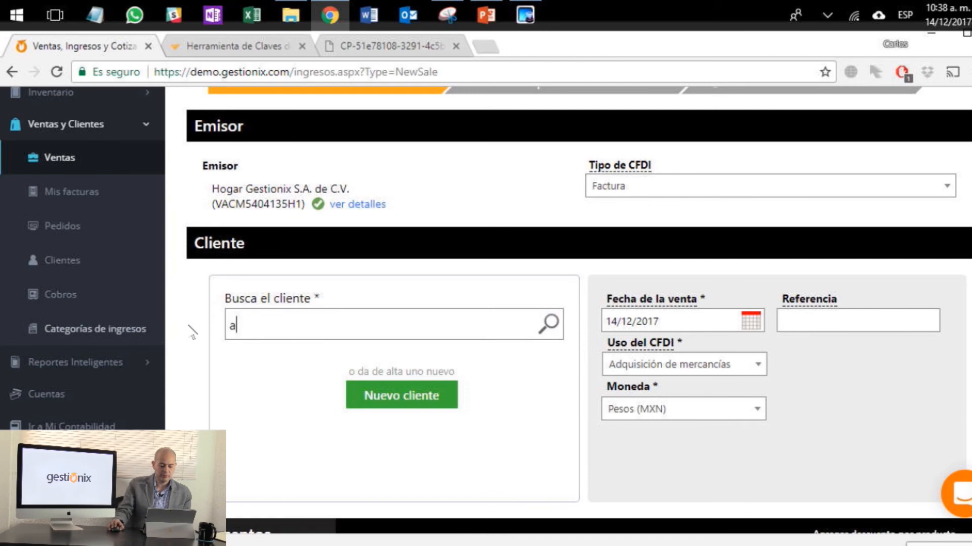
left_click(344, 489)
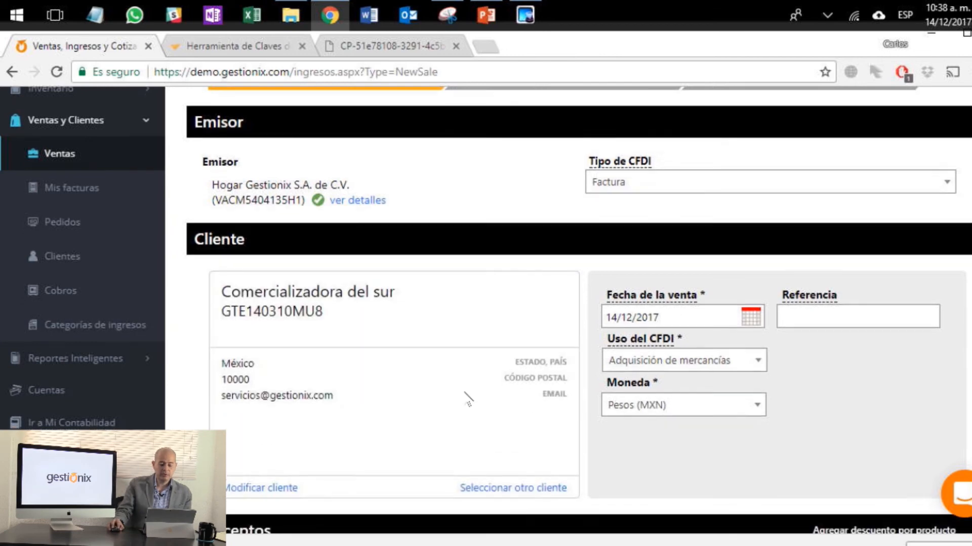
Step: Add the product Afilador Básico de Cuchillos to the sale and open its SAT key search
scroll(470, 400, "down", 6)
left_click(486, 273)
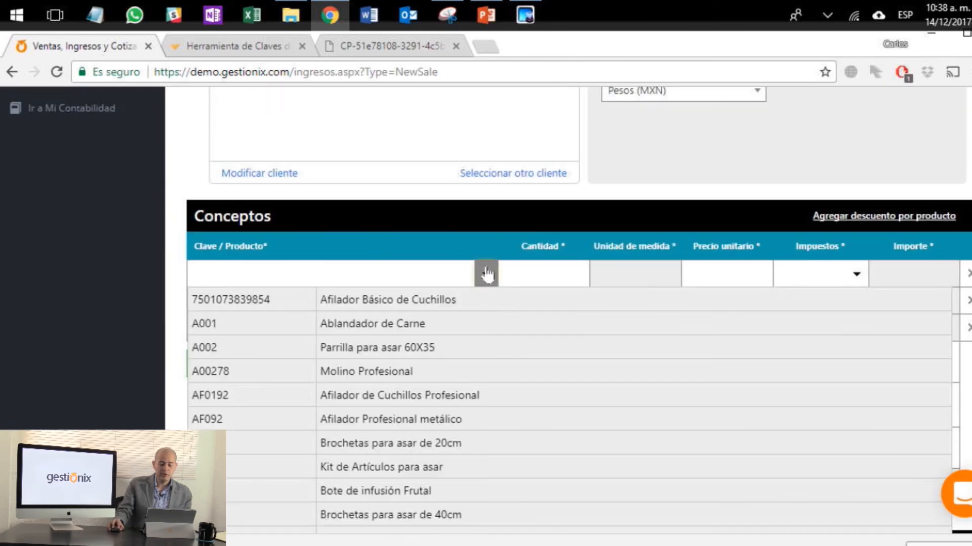
left_click(442, 298)
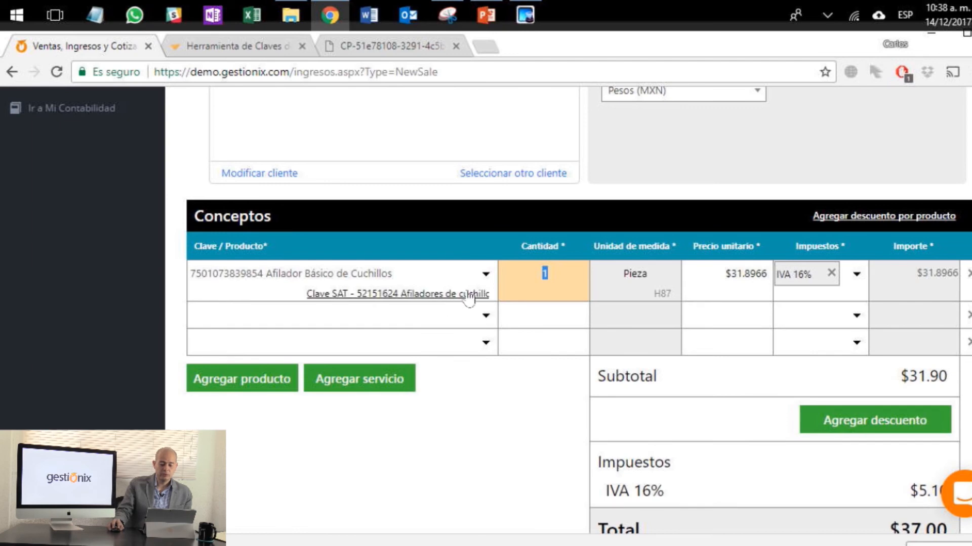
left_click(468, 297)
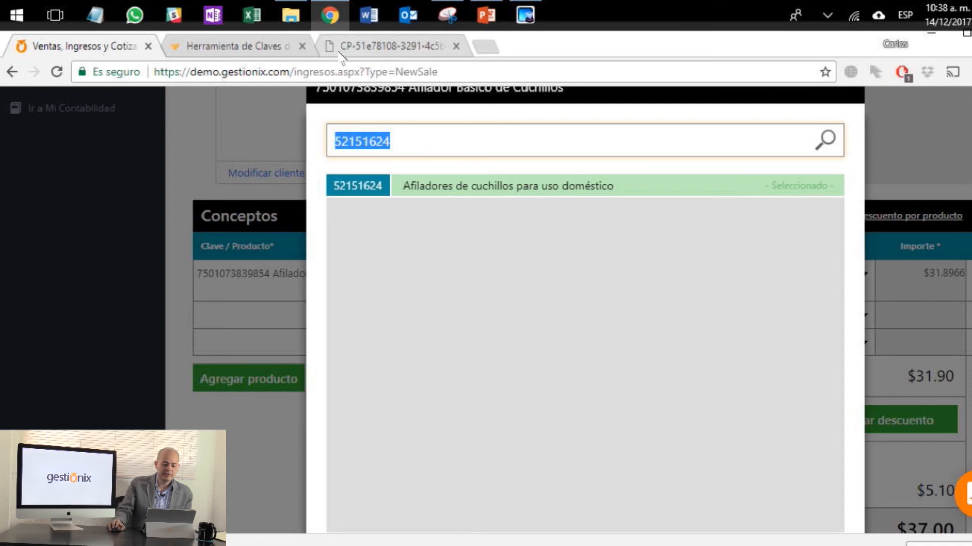
Step: Switch to the Gestionix blog's Herramienta de Claves de Facturación and look through its billing key and measurement unit finders
left_click(222, 46)
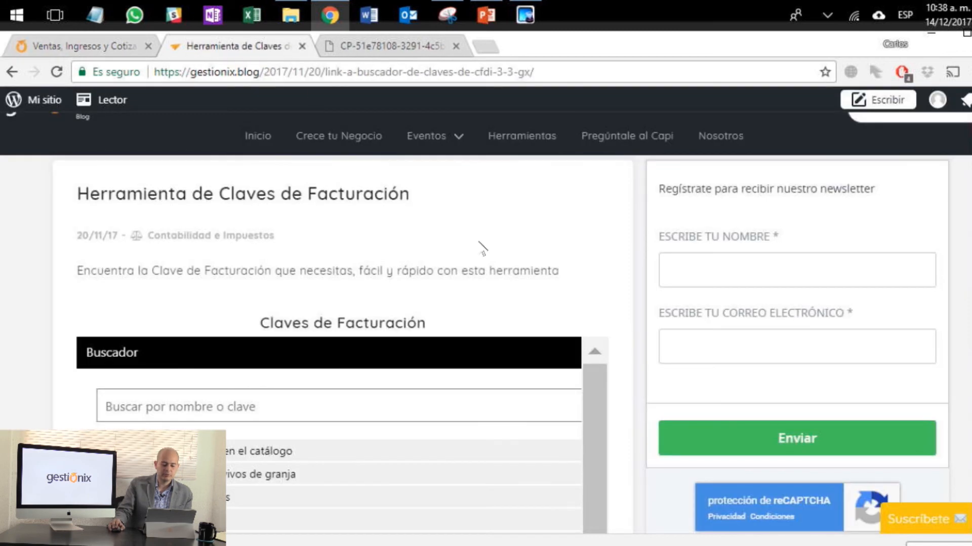
scroll(360, 262, "down", 5)
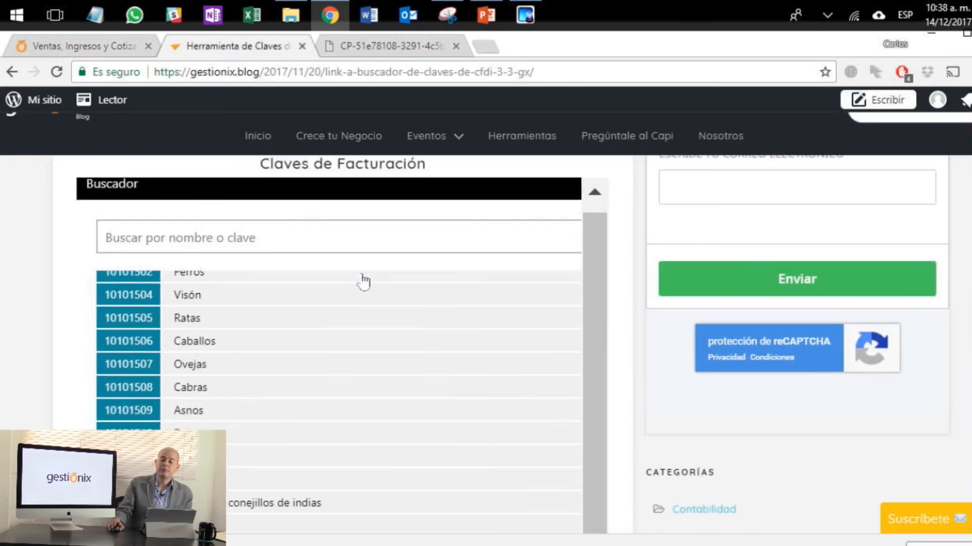
scroll(622, 249, "down", 12)
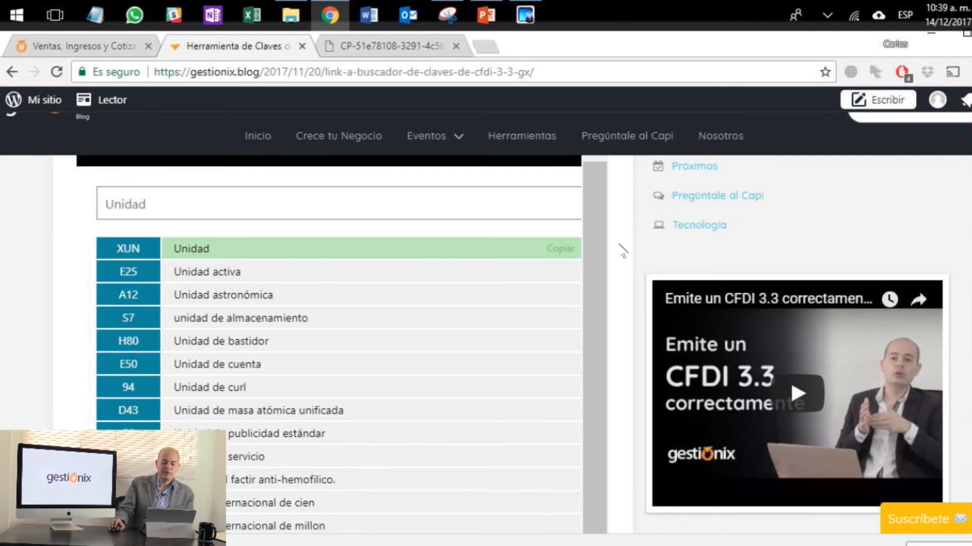
scroll(605, 253, "up", 5)
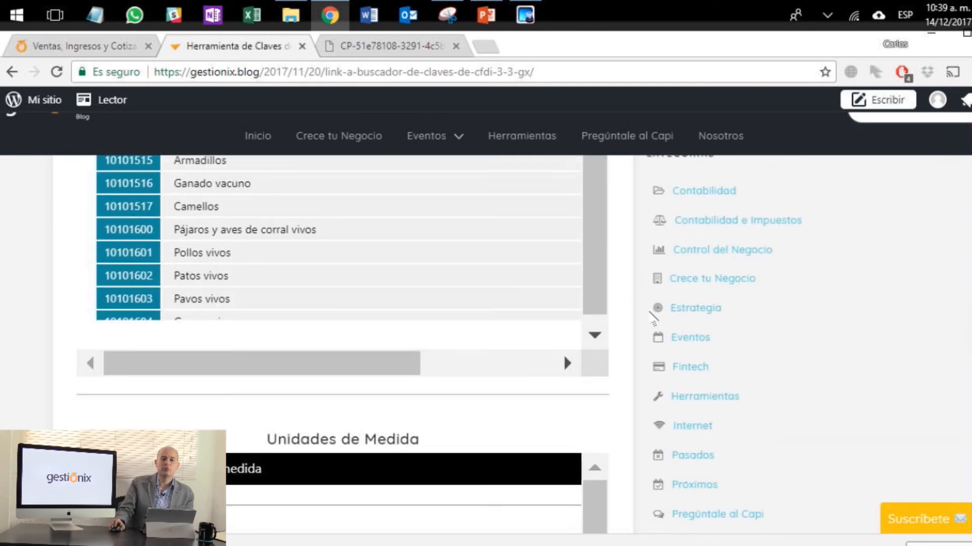
scroll(651, 316, "up", 6)
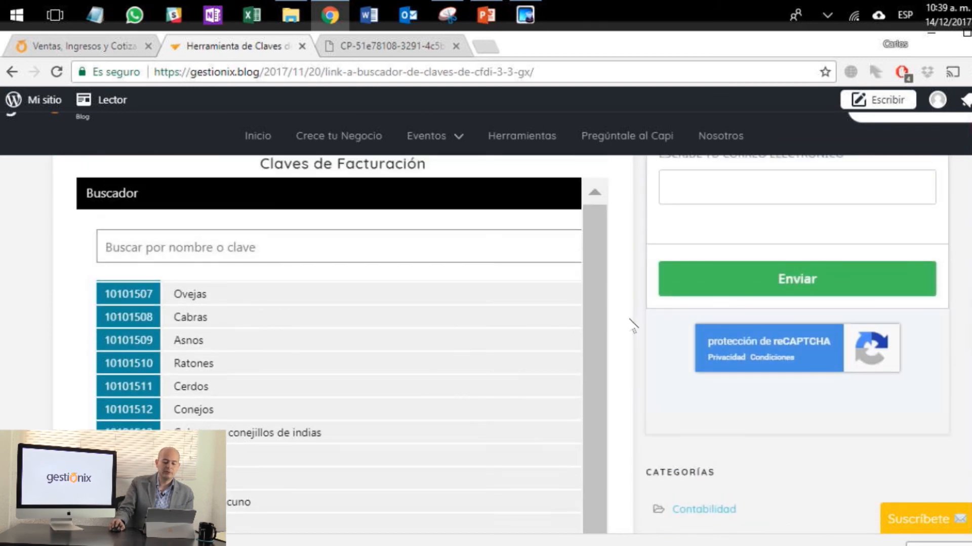